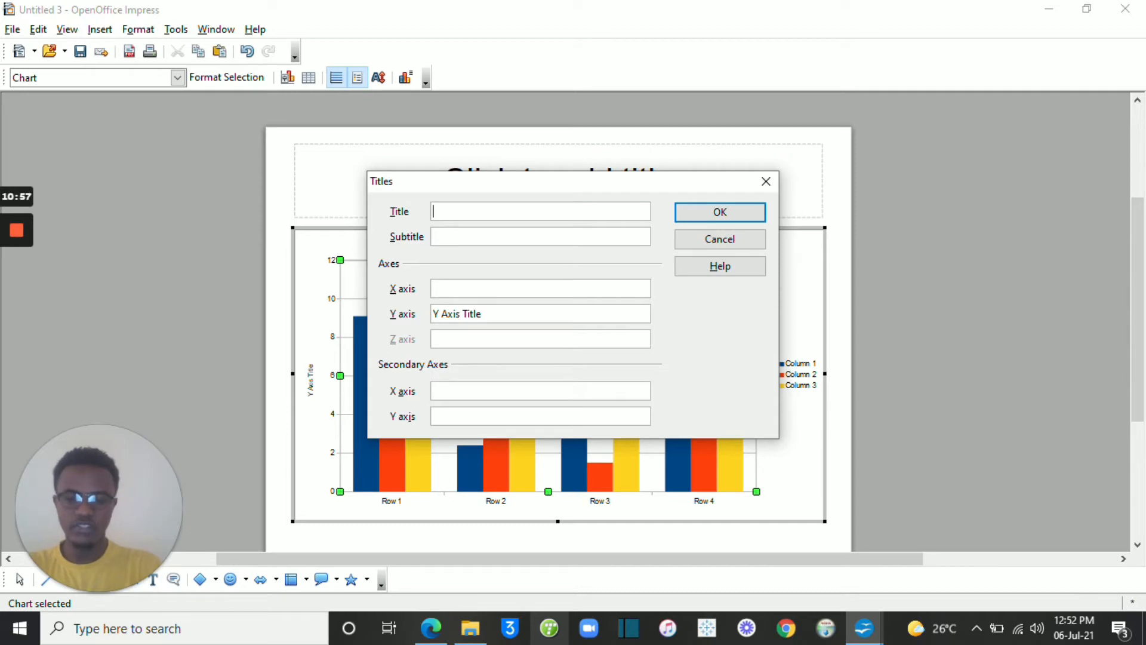
- Set the chart's main title to "Music In African Countries Since 1986"
type("Mus")
type("ic")
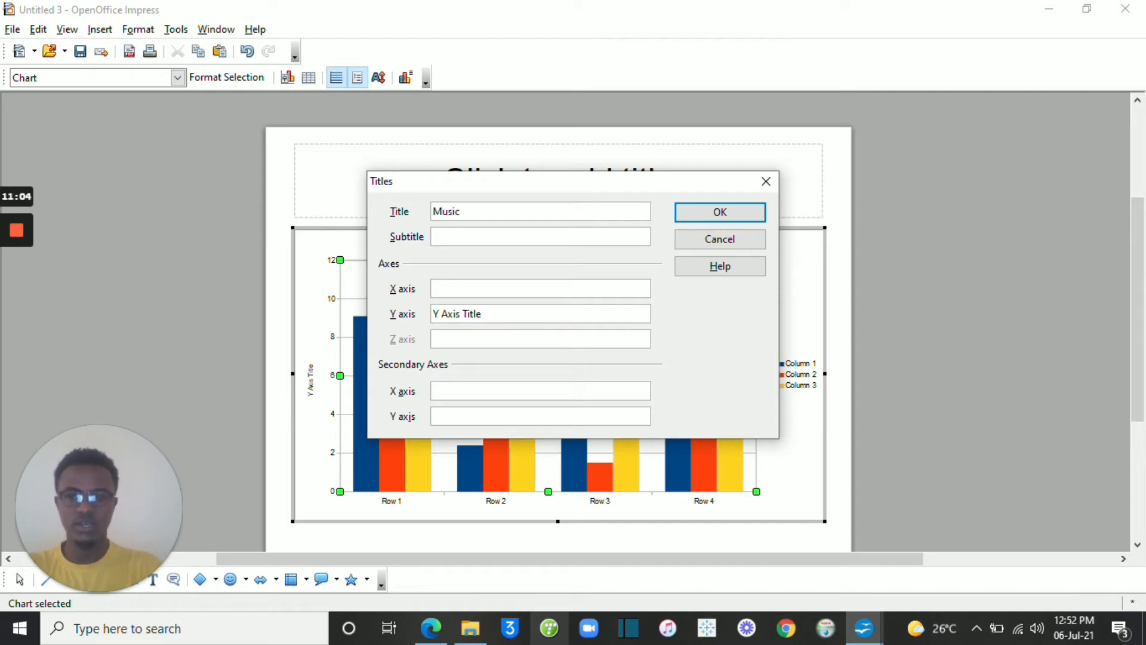
left_click(434, 289)
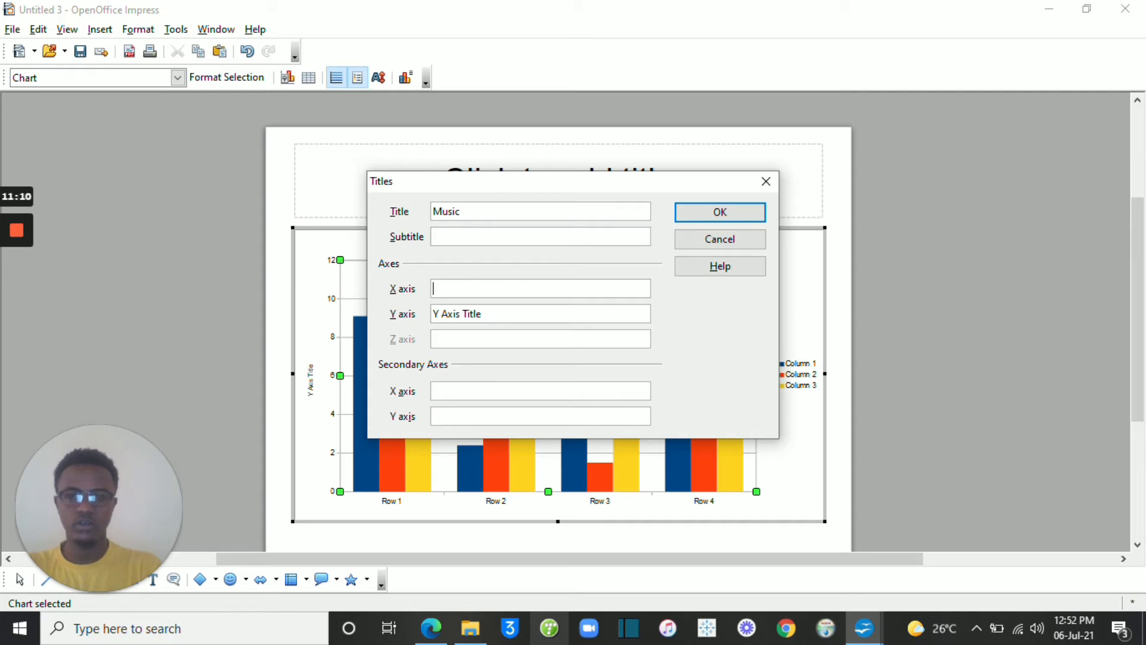
left_click(460, 211)
type("In A")
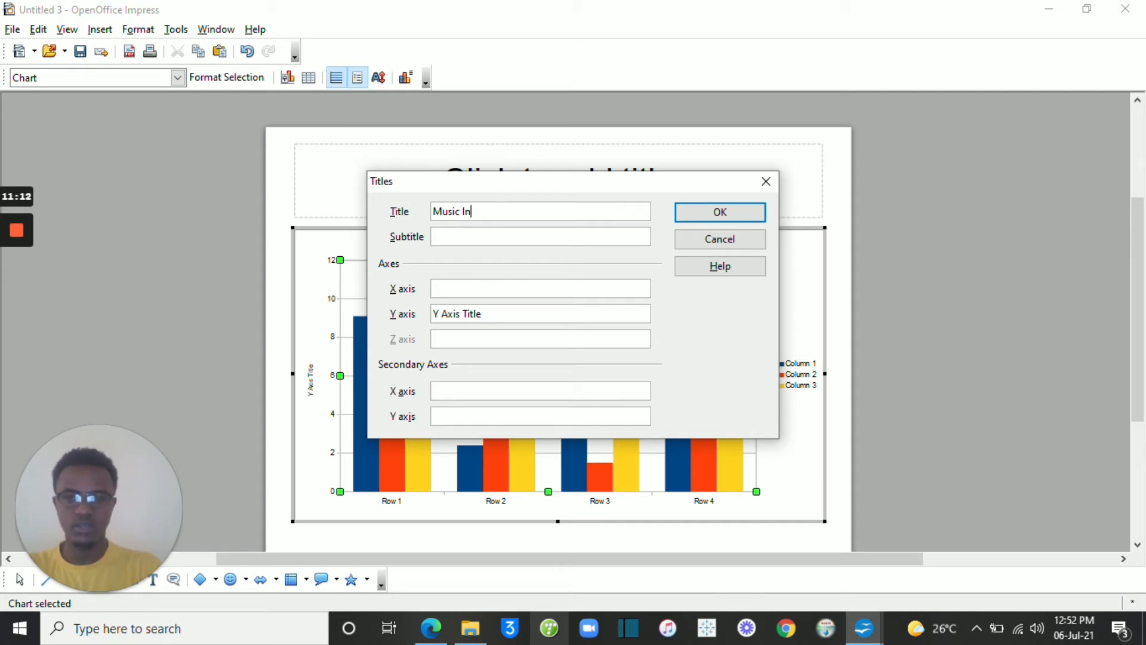
type("f")
type("rican Countries")
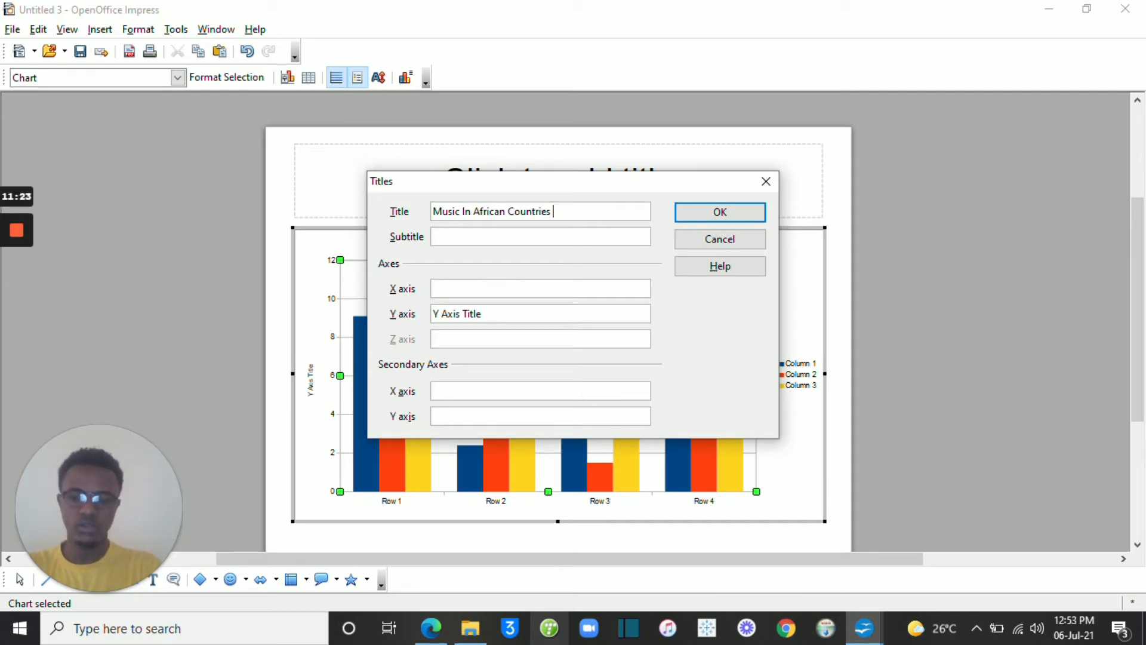
type(" Since")
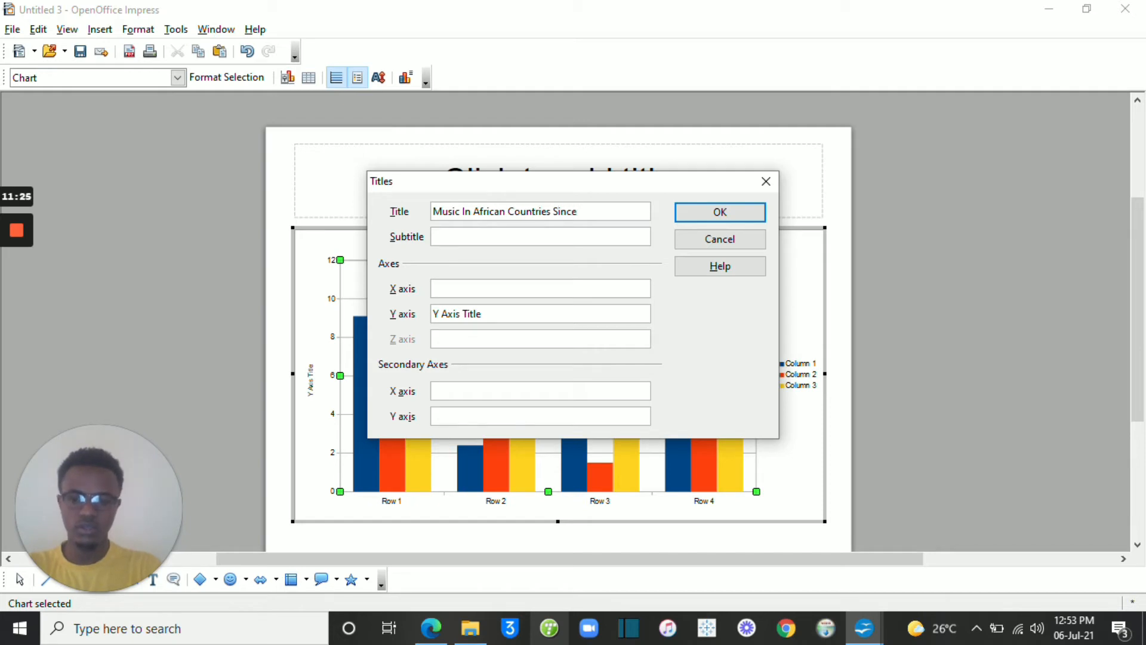
type(" 19")
type("86")
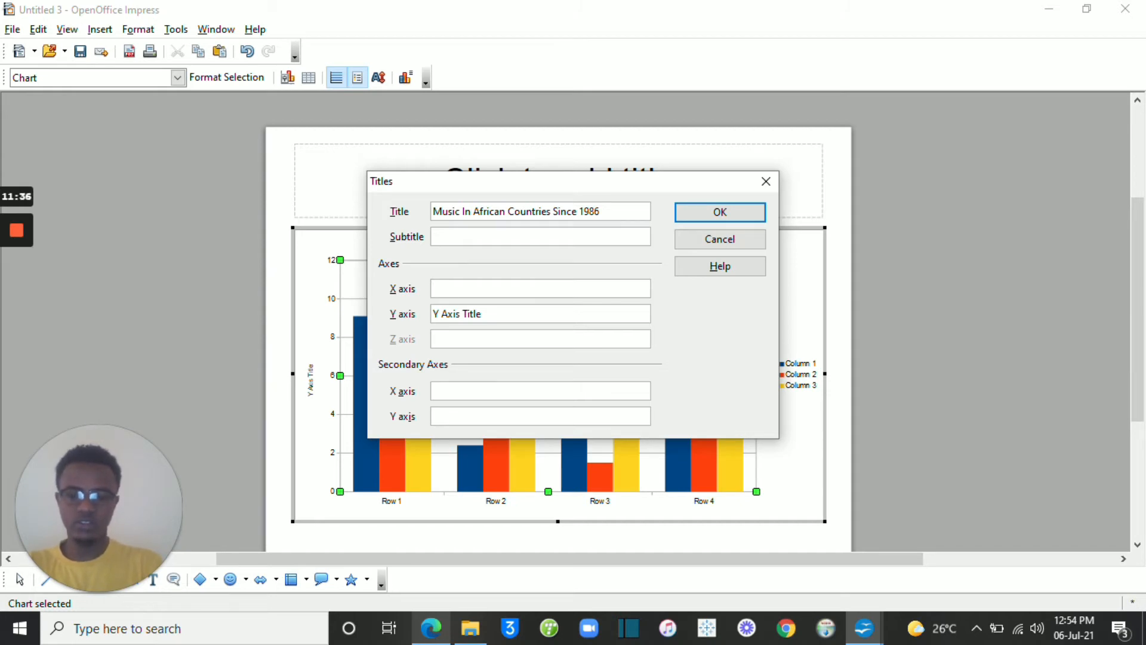
- Title the X axis "Countries" and the Y axis "score", and apply the titles to the chart
type("Countries")
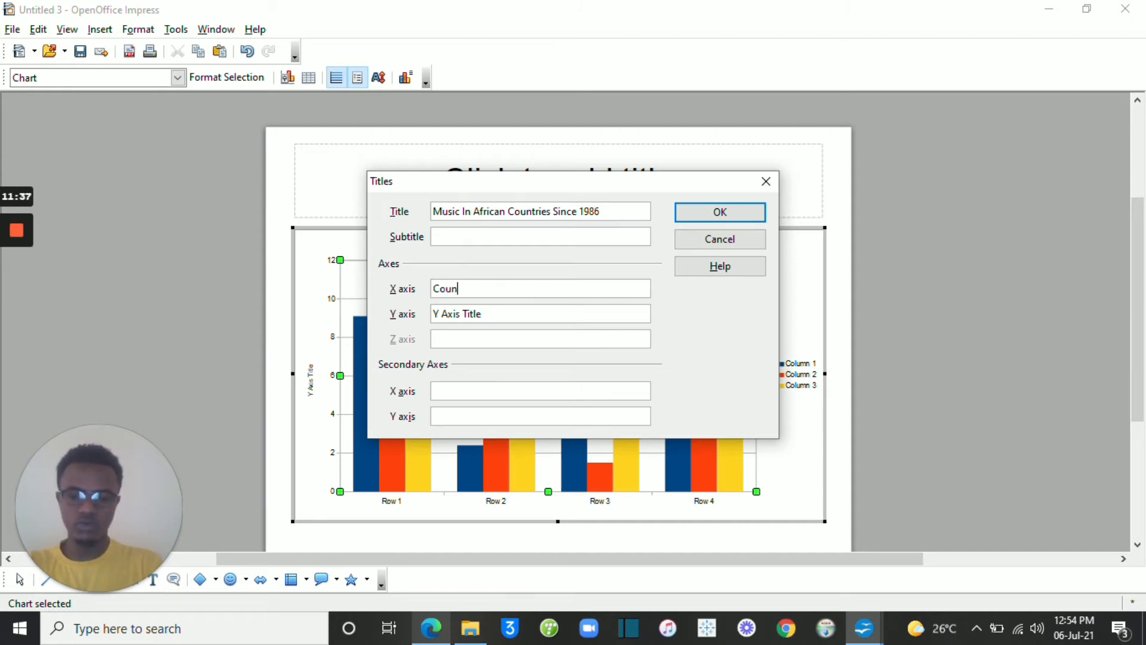
key("Tab")
key("BackSpace")
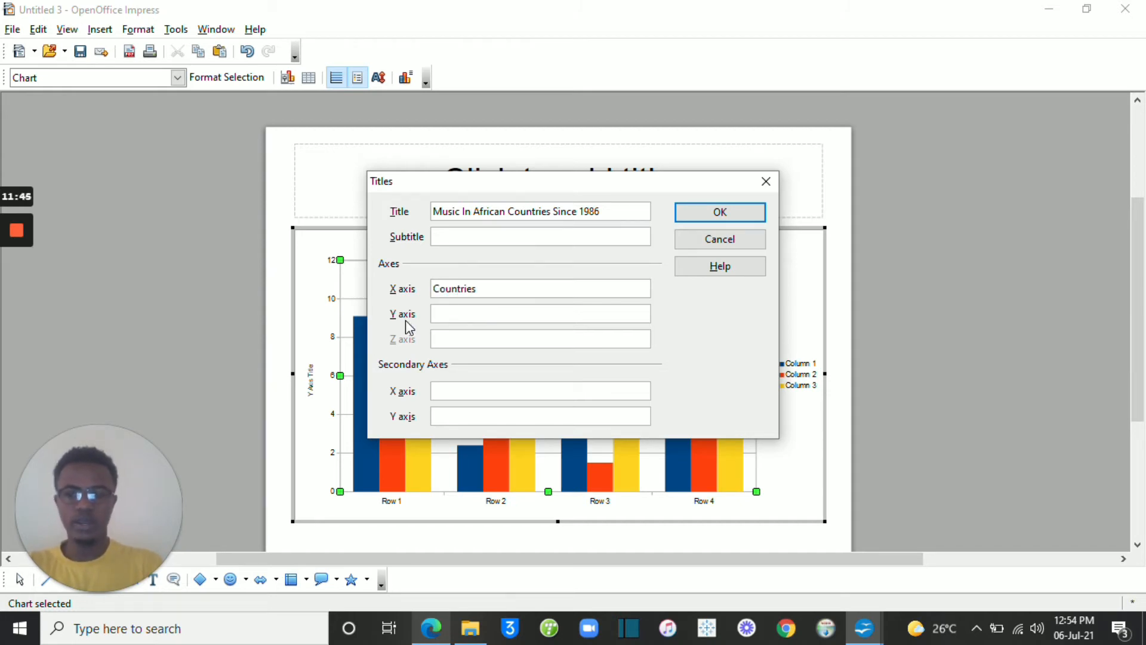
type("sc")
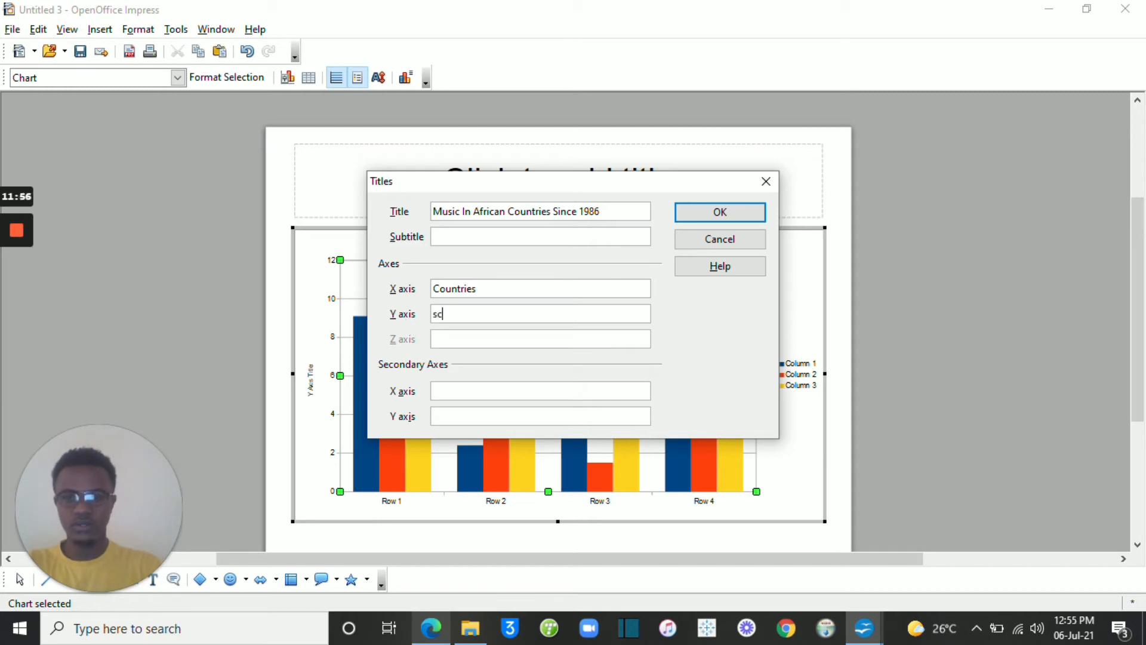
type("ore")
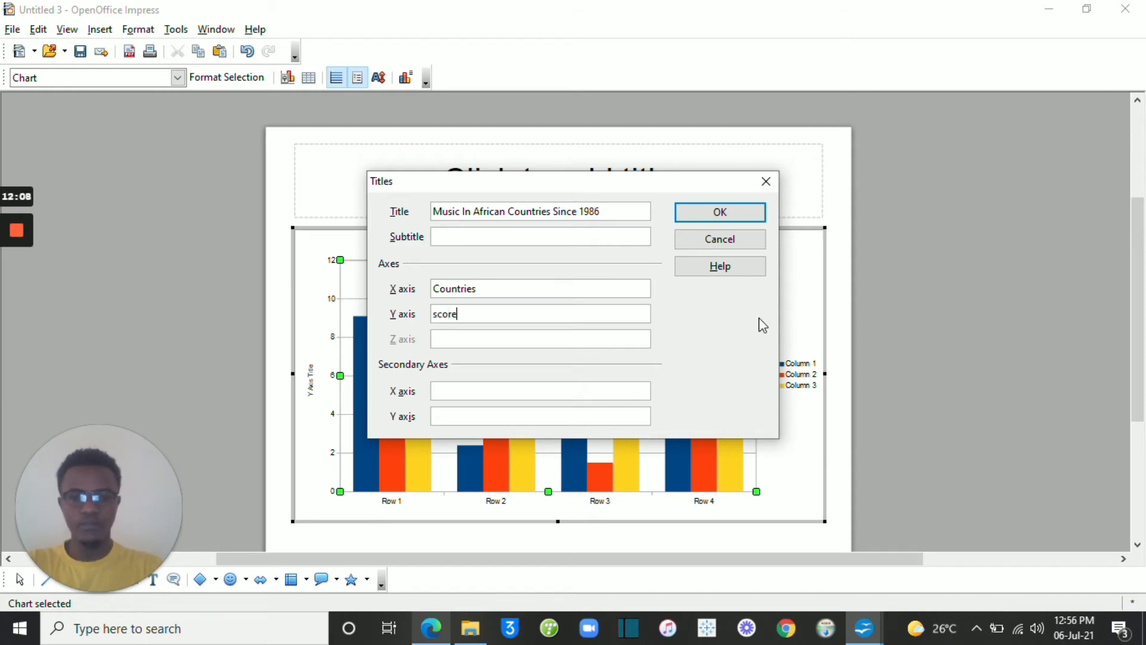
left_click(720, 215)
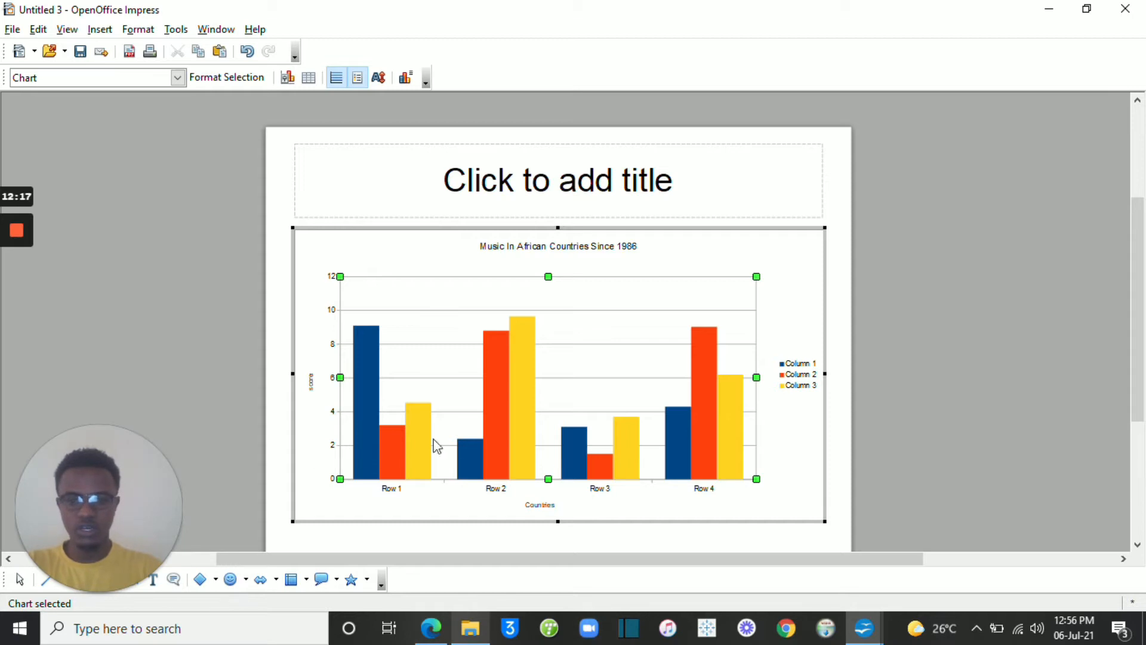
- Open the chart's data table and rename the first data series to "R&B"
left_click(529, 414)
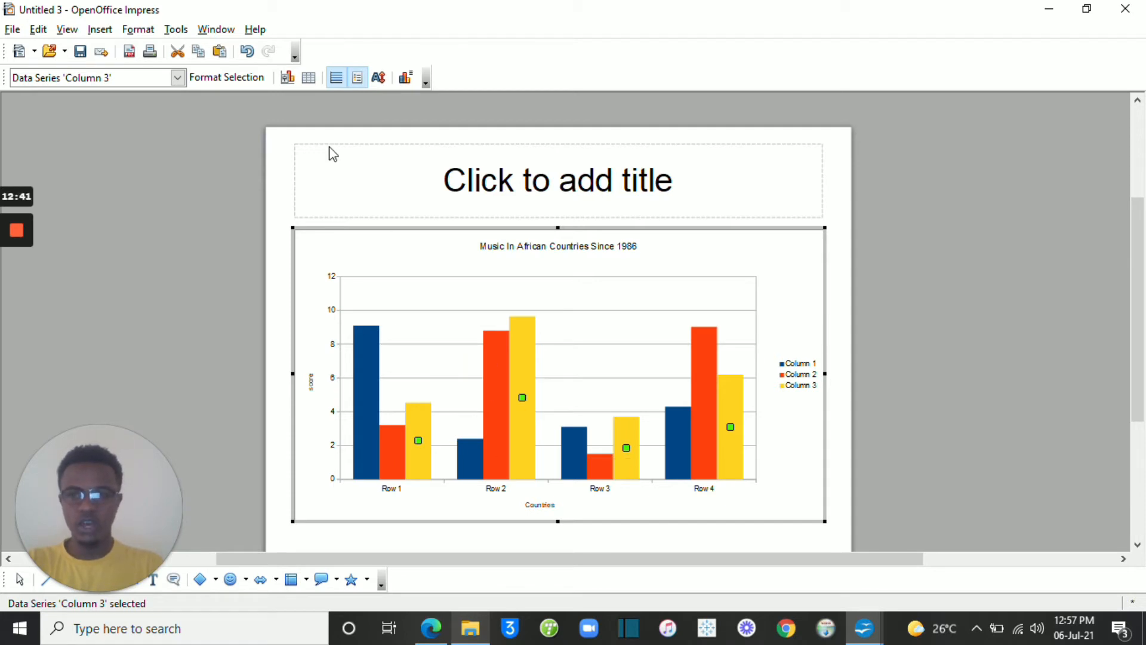
left_click(308, 79)
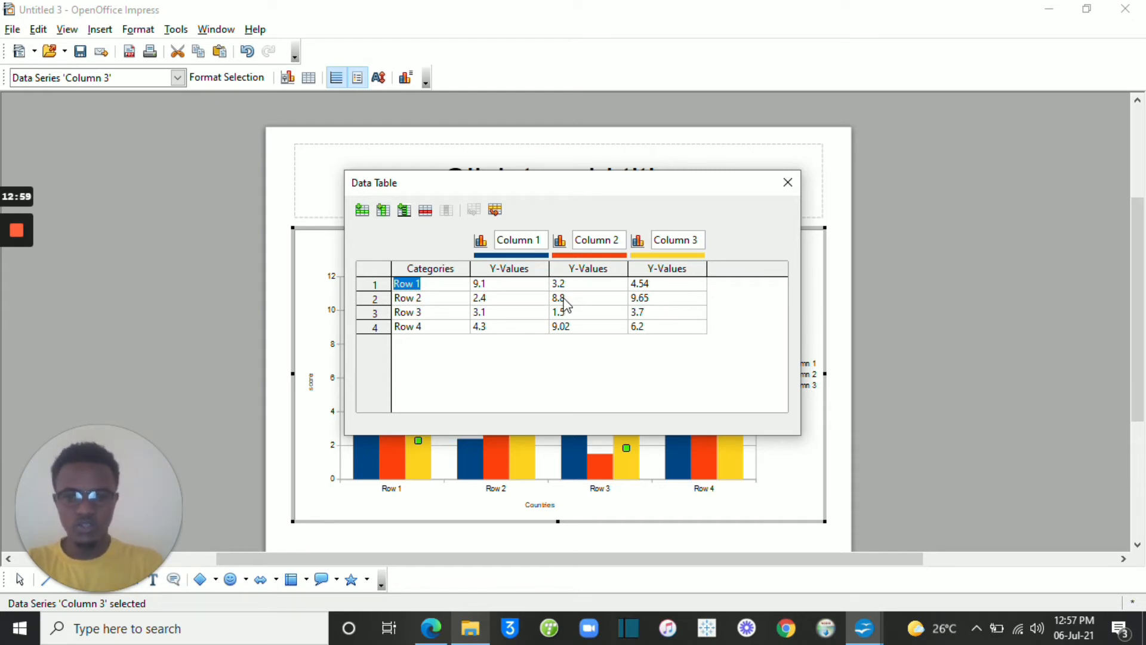
left_click(541, 240)
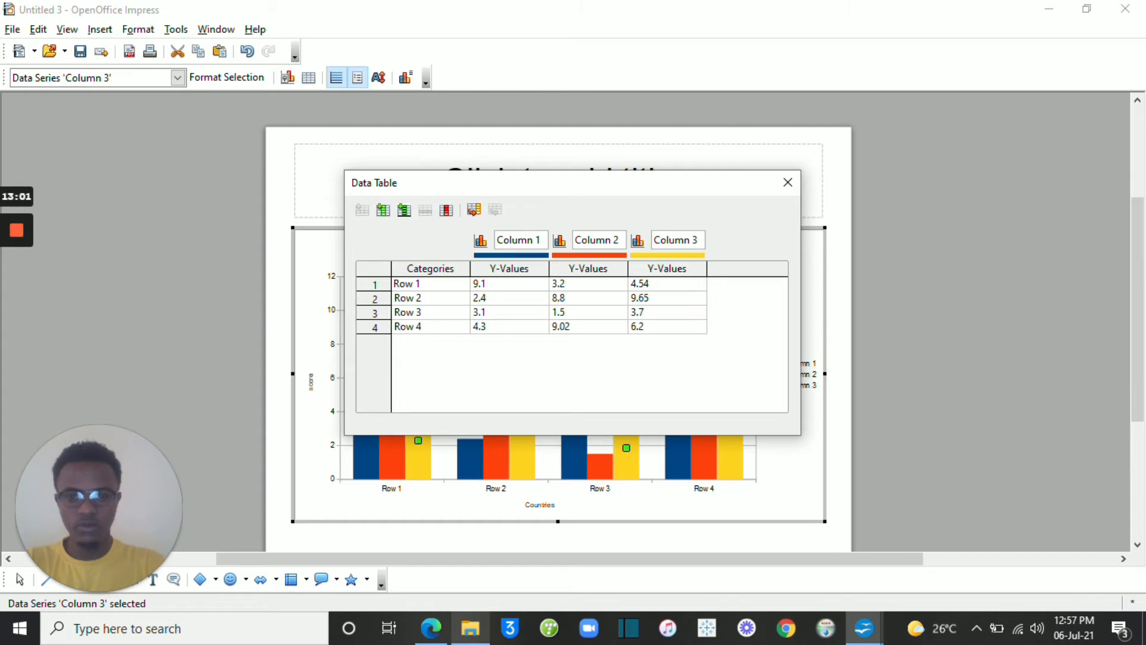
left_click_drag(541, 240, 450, 236)
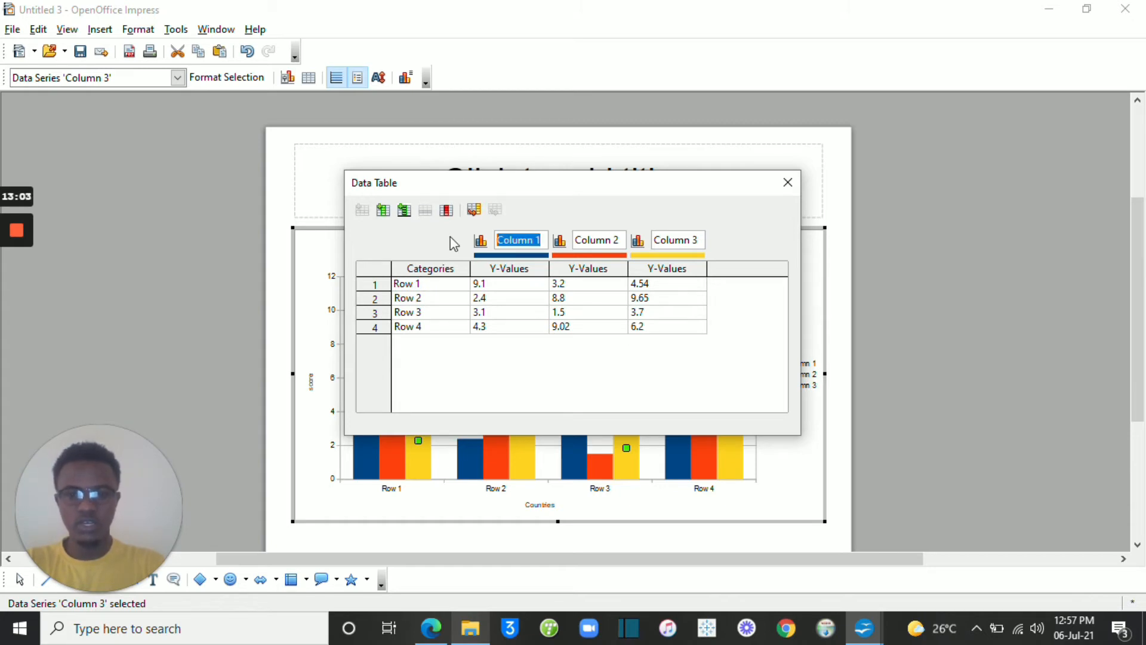
key("BackSpace")
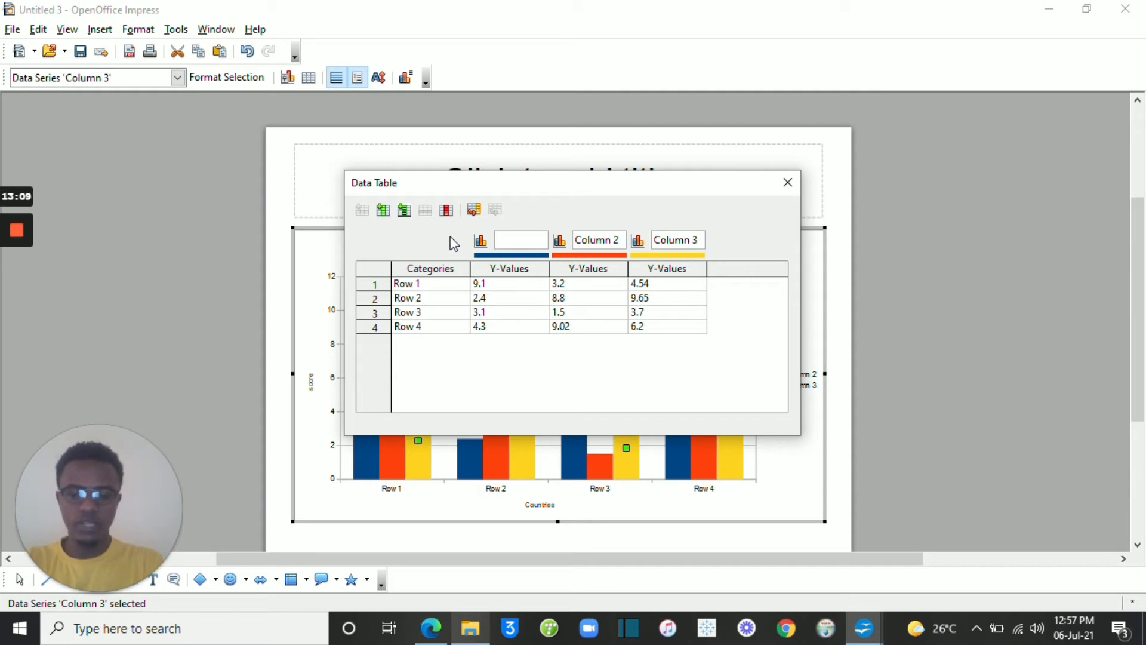
type("R&B")
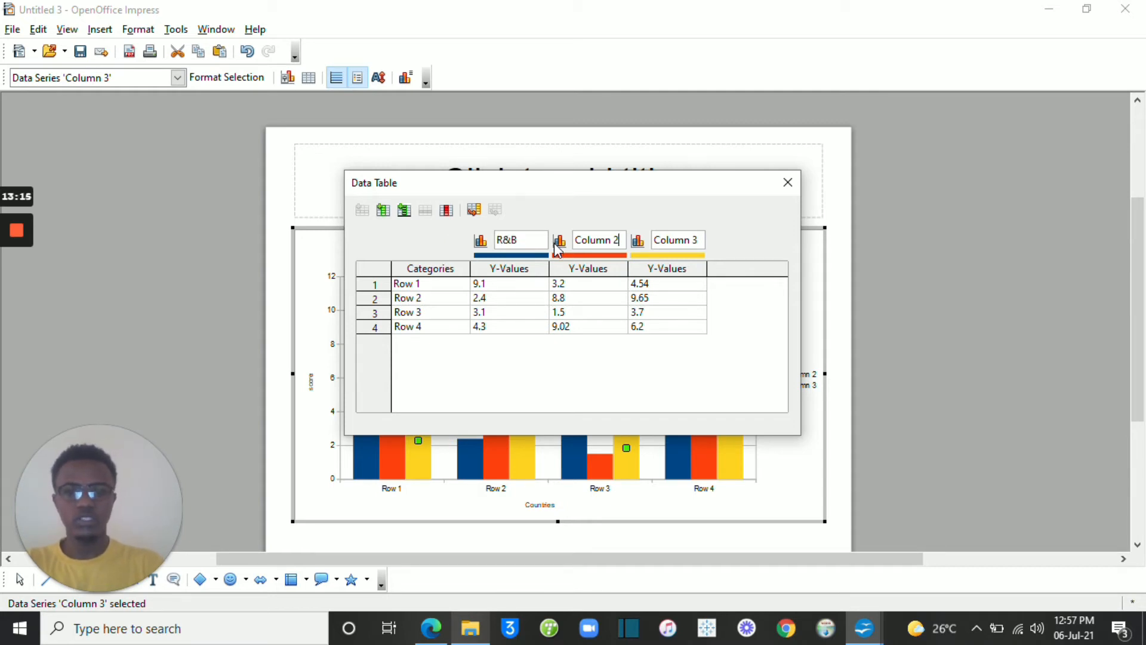
- Rename the second data series in the chart's data table to "POP"
key("BackSpace")
key("BackSpace")
key("BackSpace")
key("BackSpace")
key("BackSpace")
key("BackSpace")
key("BackSpace")
key("BackSpace")
type("POP")
- Rename the third data series in the chart's data table to "HIPHOP"
key("Tab")
key("BackSpace")
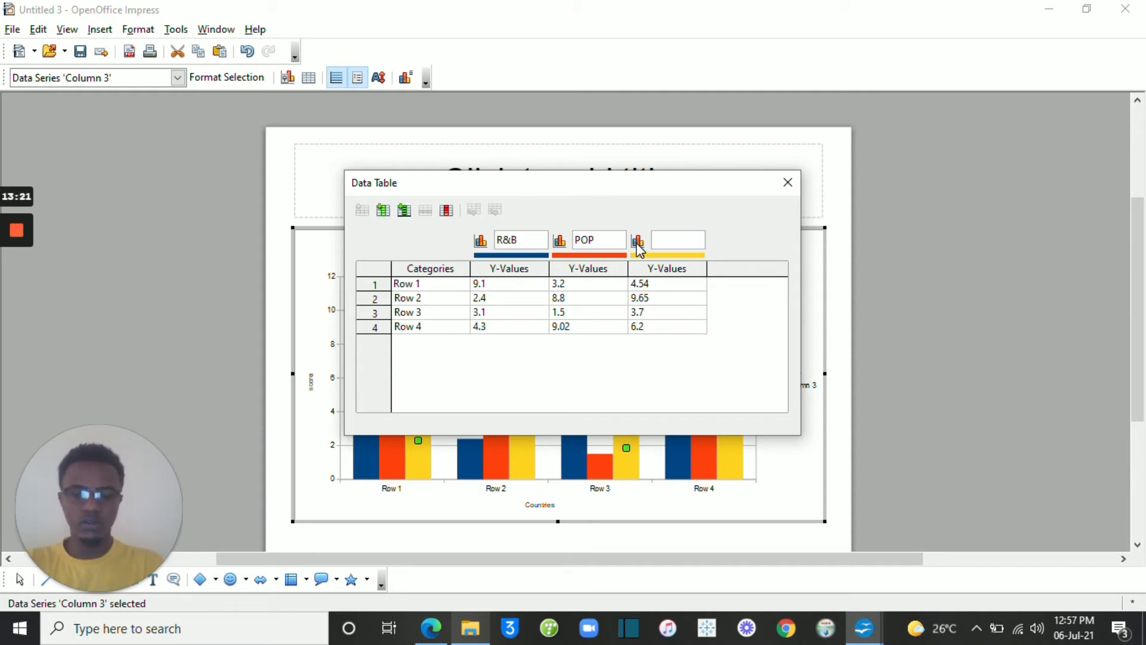
type("HIP")
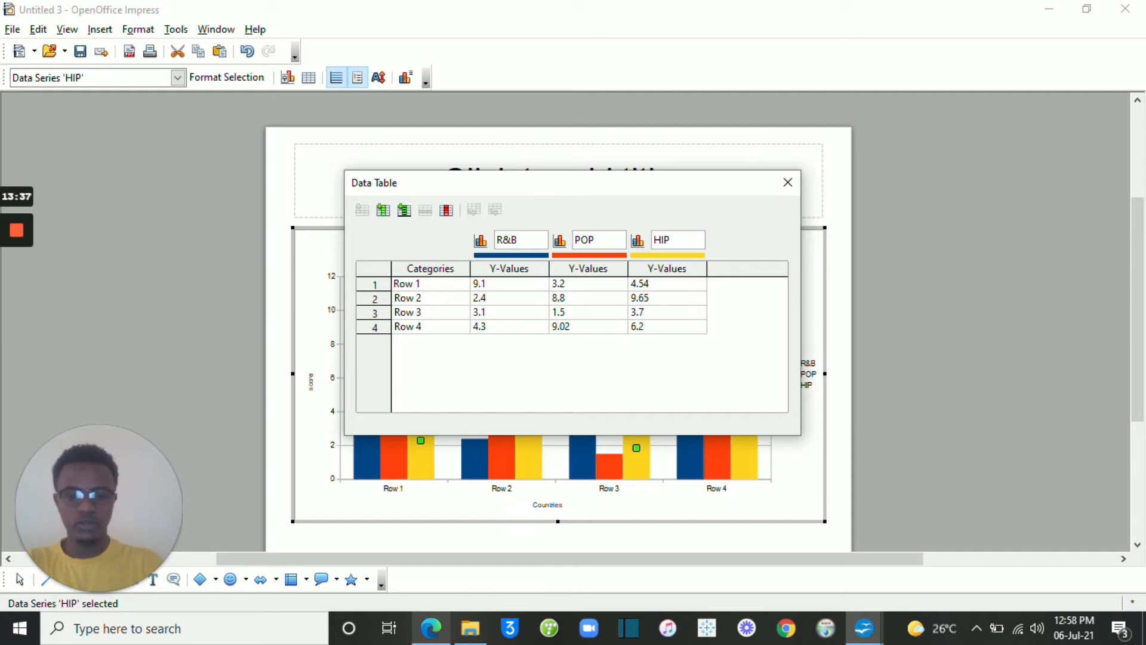
type("HOP")
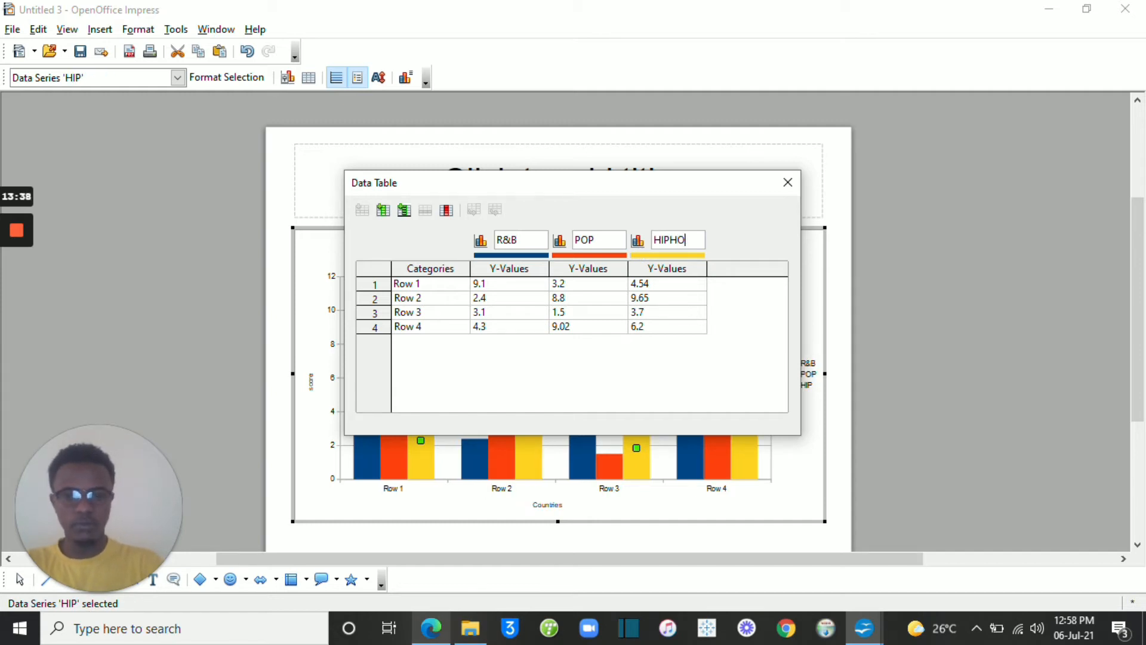
key("Tab")
- Set the R&B, POP and HIPHOP values to 23, 34 and 23 for Row 1, and 24, 8 and 24234 for Row 2
left_click_drag(635, 192, 410, 97)
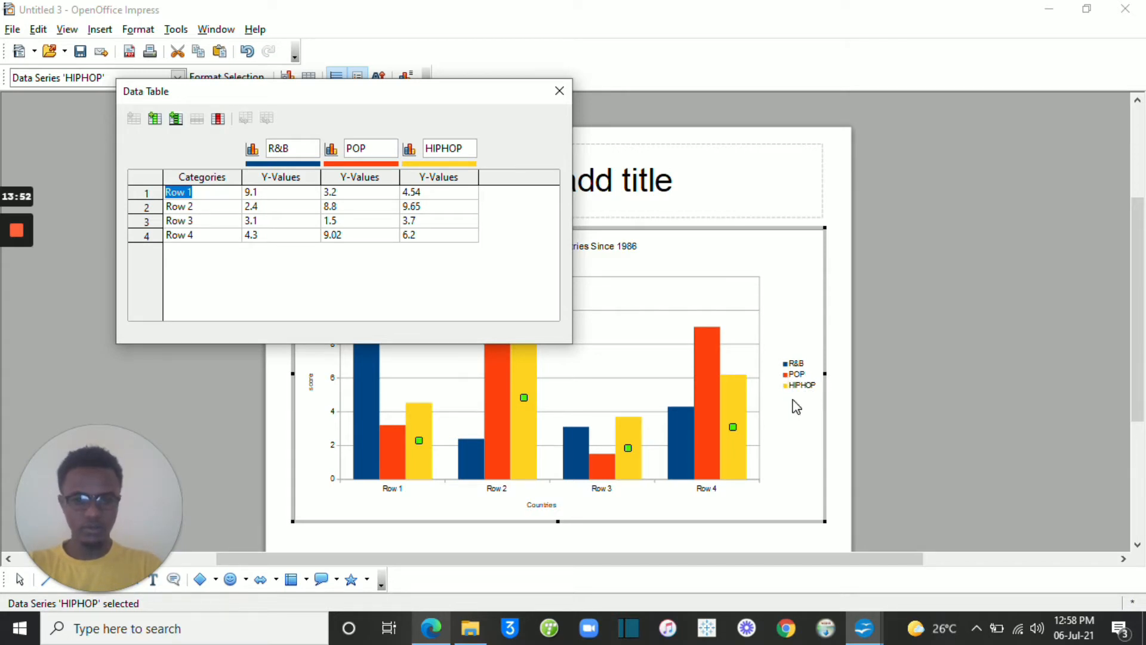
left_click_drag(411, 99, 865, 231)
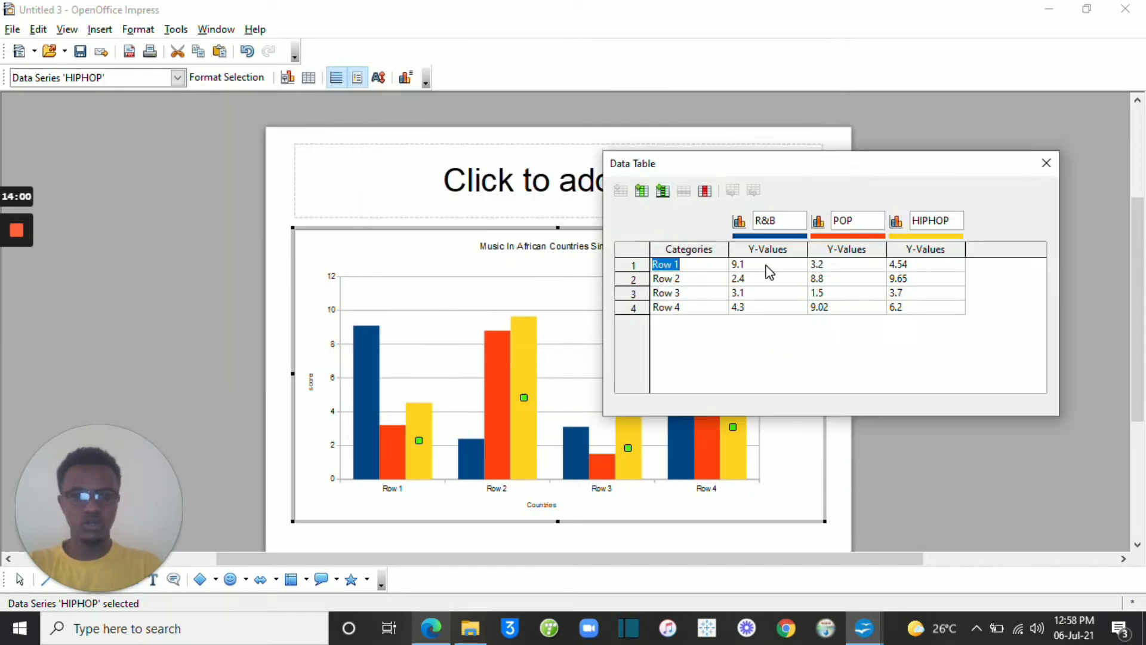
left_click(743, 264)
double_click(744, 263)
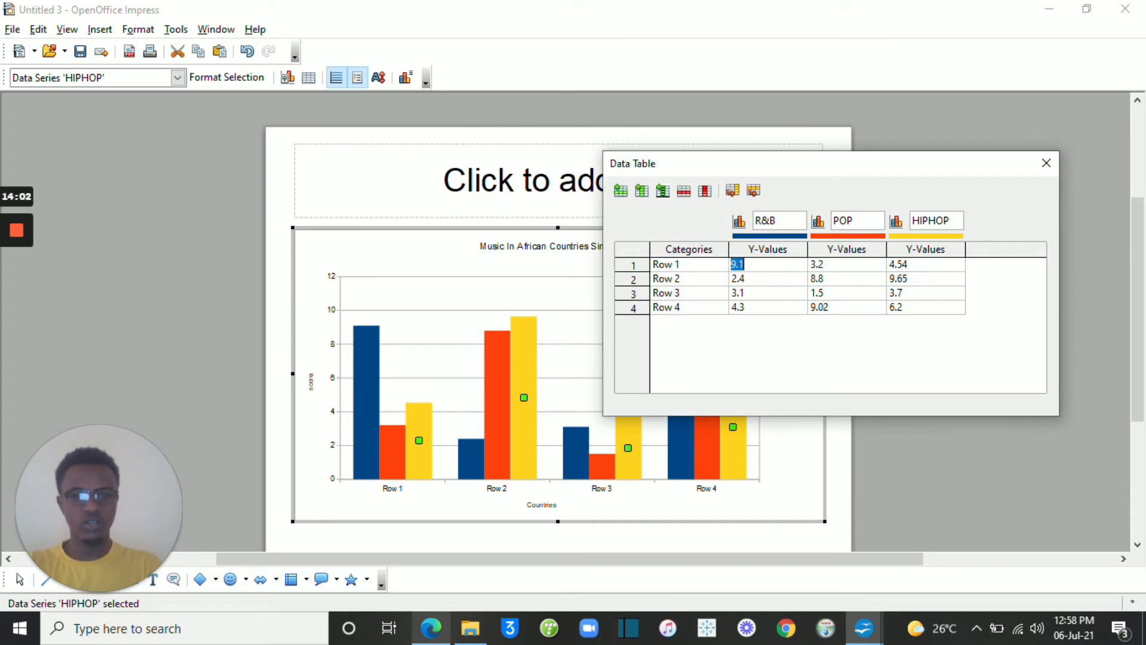
key("BackSpace")
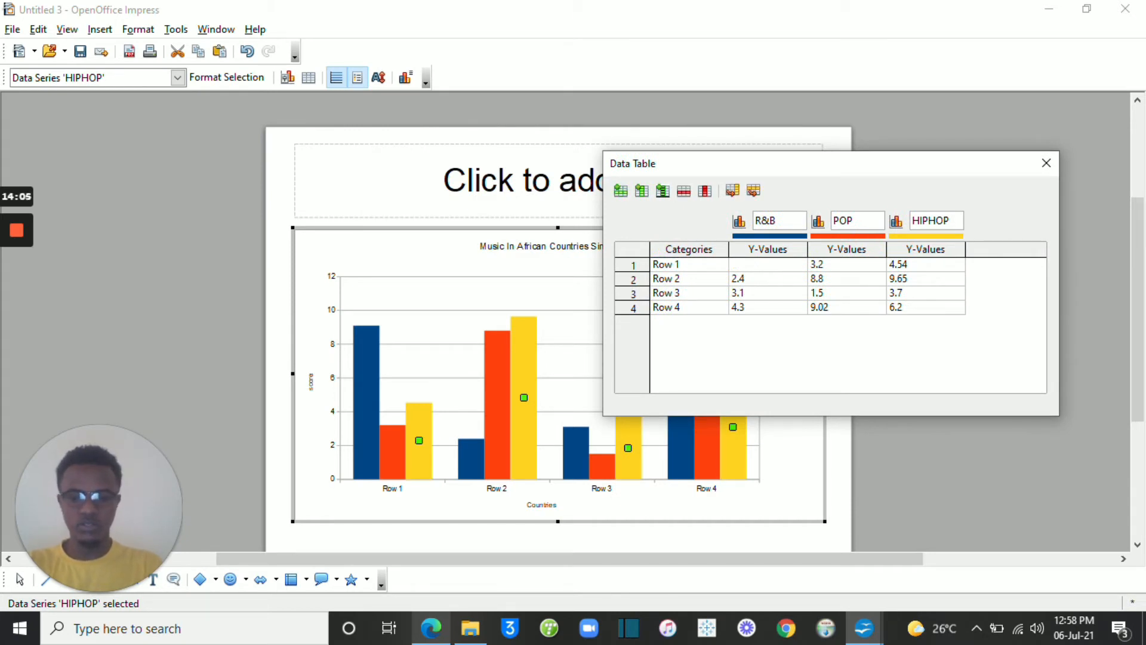
type("23")
key("Tab")
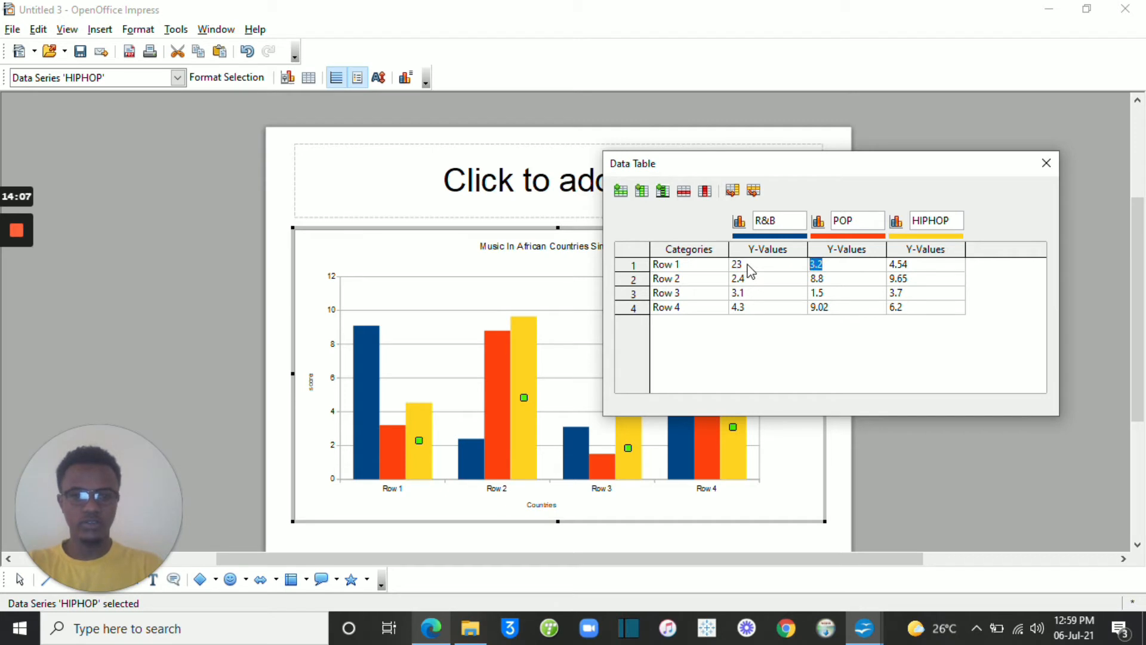
type("34")
key("Tab")
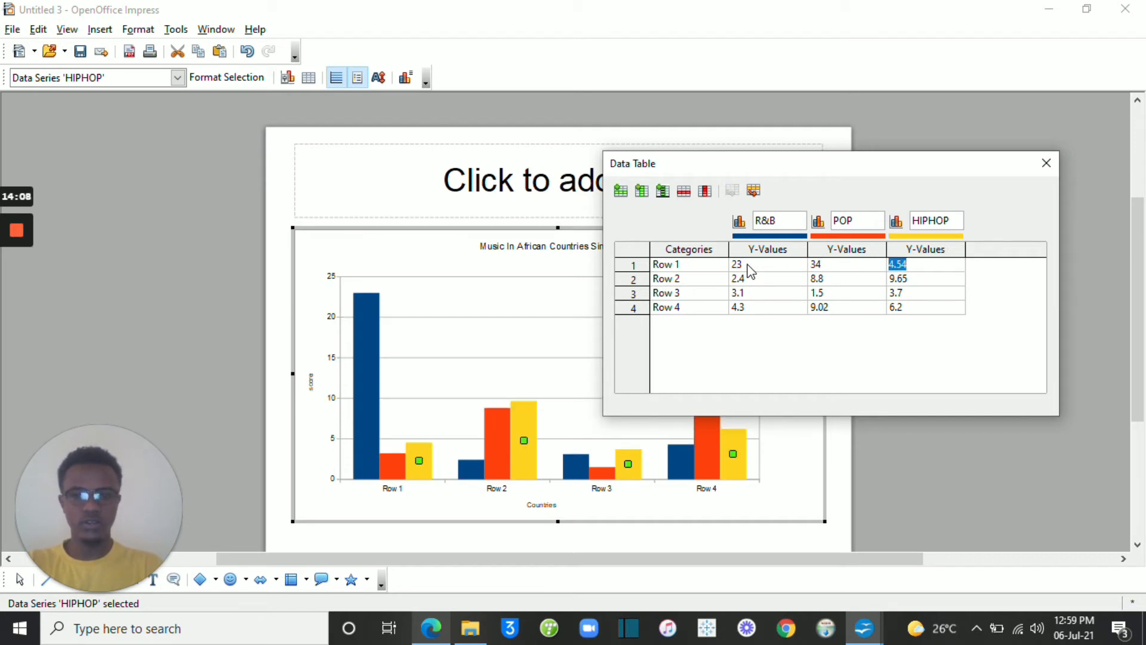
type("23")
key("Tab")
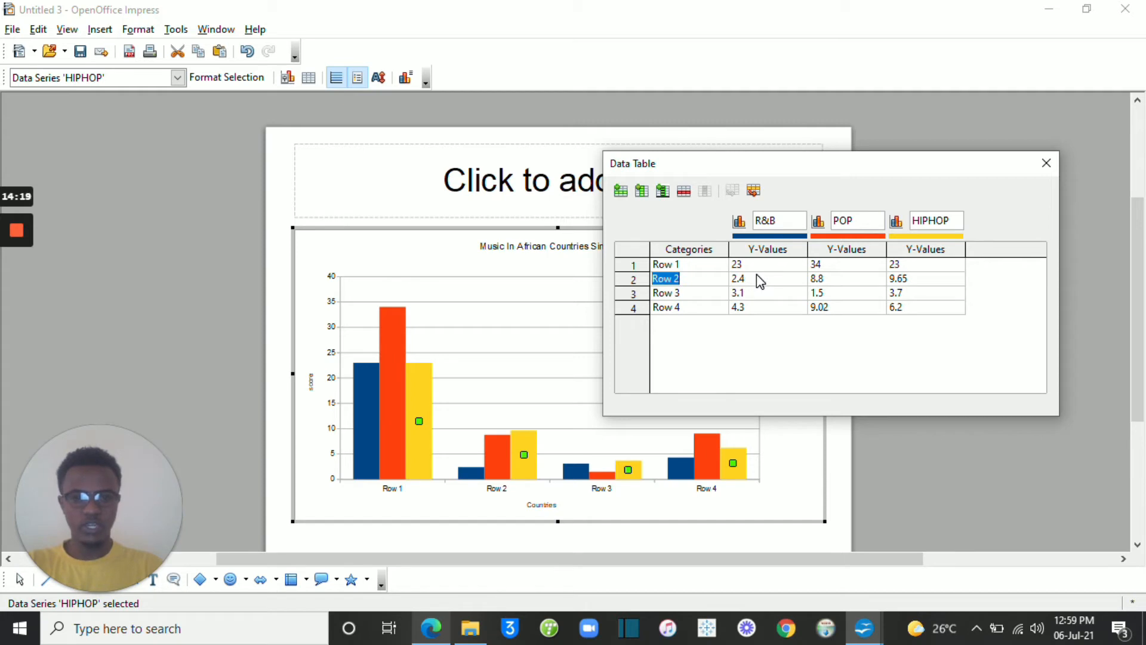
key("Tab")
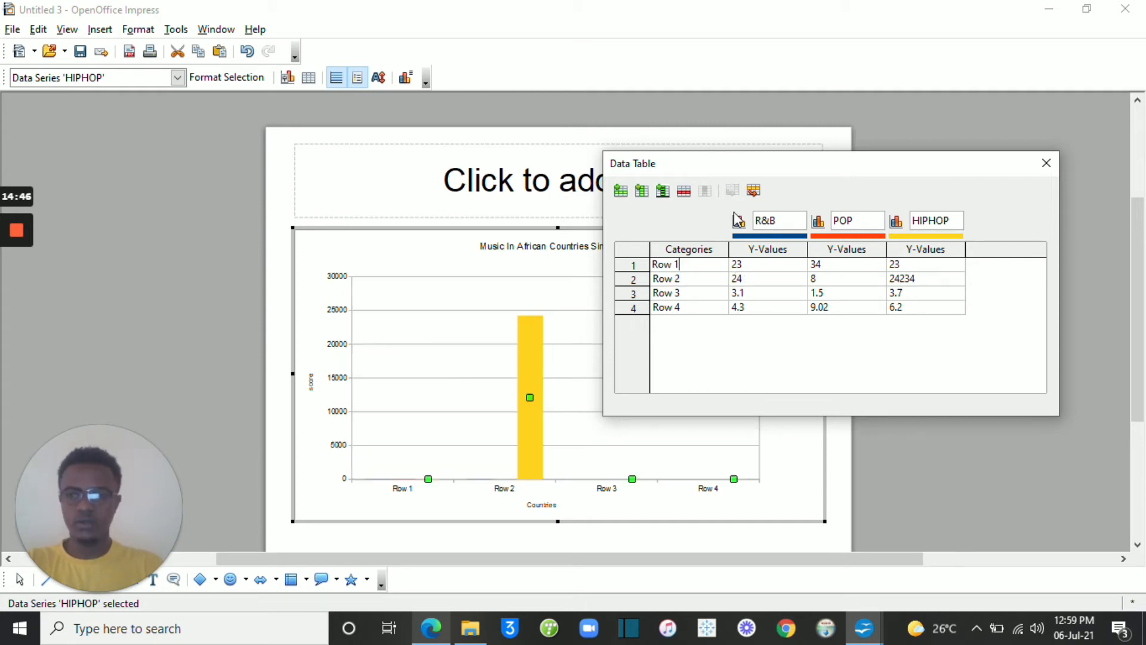
- Rename the first category of the data table from its default label to "RWANDA"
key("BackSpace")
key("BackSpace")
key("BackSpace")
key("BackSpace")
key("BackSpace")
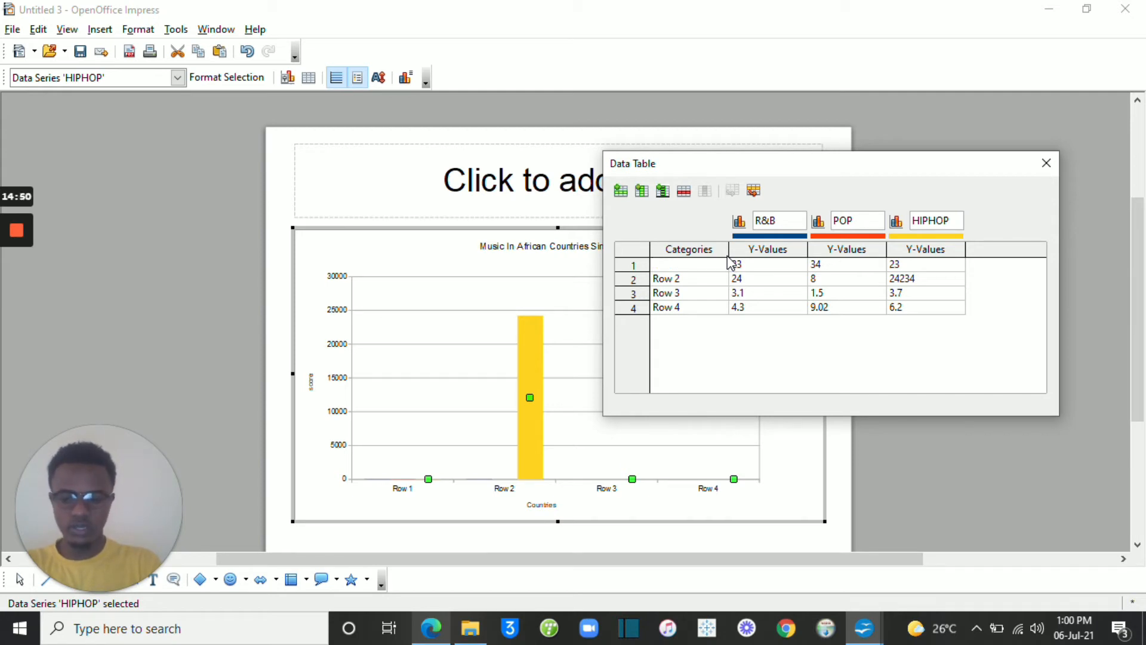
type("RWANDA")
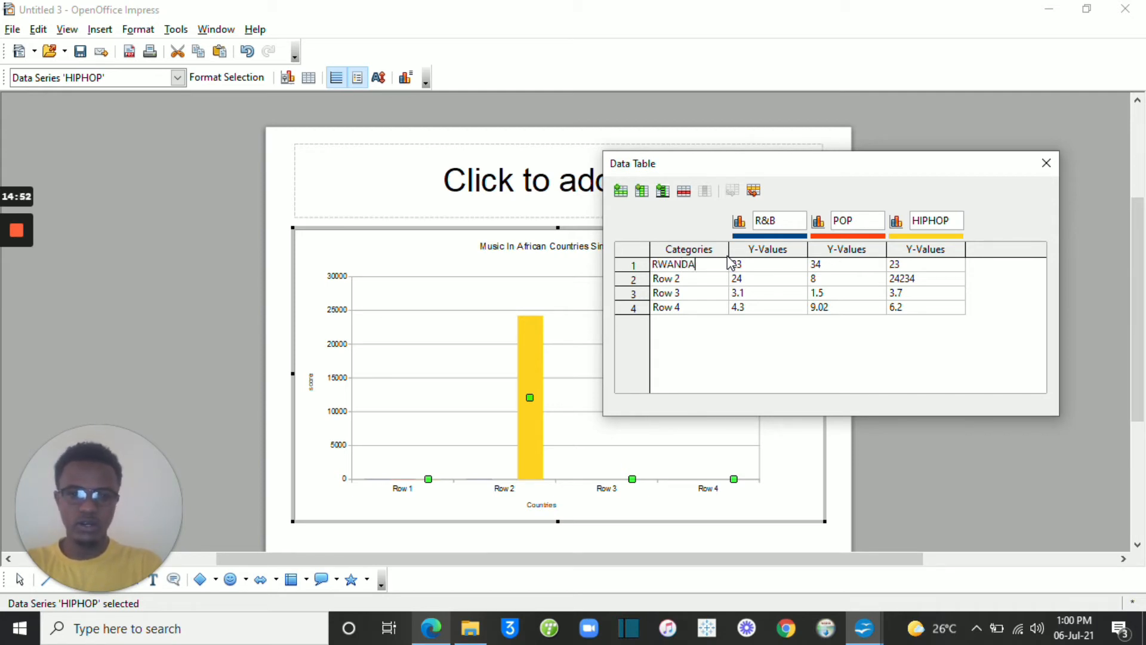
- Replace the second row's category name in the data table with "KENYA"
left_click(687, 280)
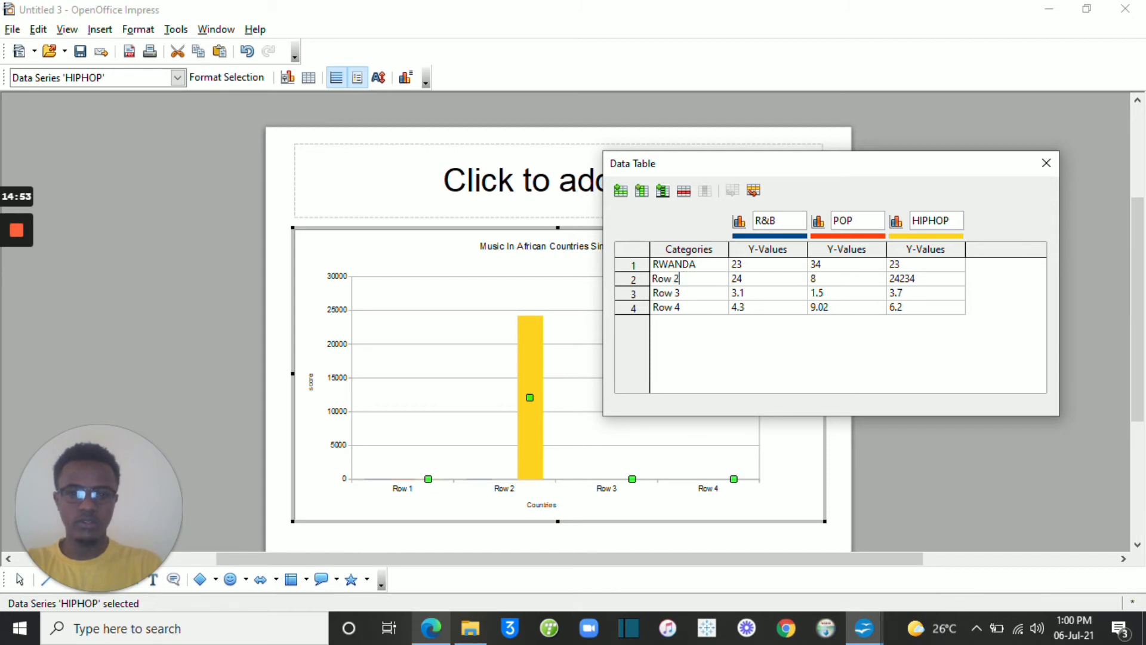
key("BackSpace")
key("BackSpace")
key("BackSpace")
key("BackSpace")
key("BackSpace")
type("KENYA")
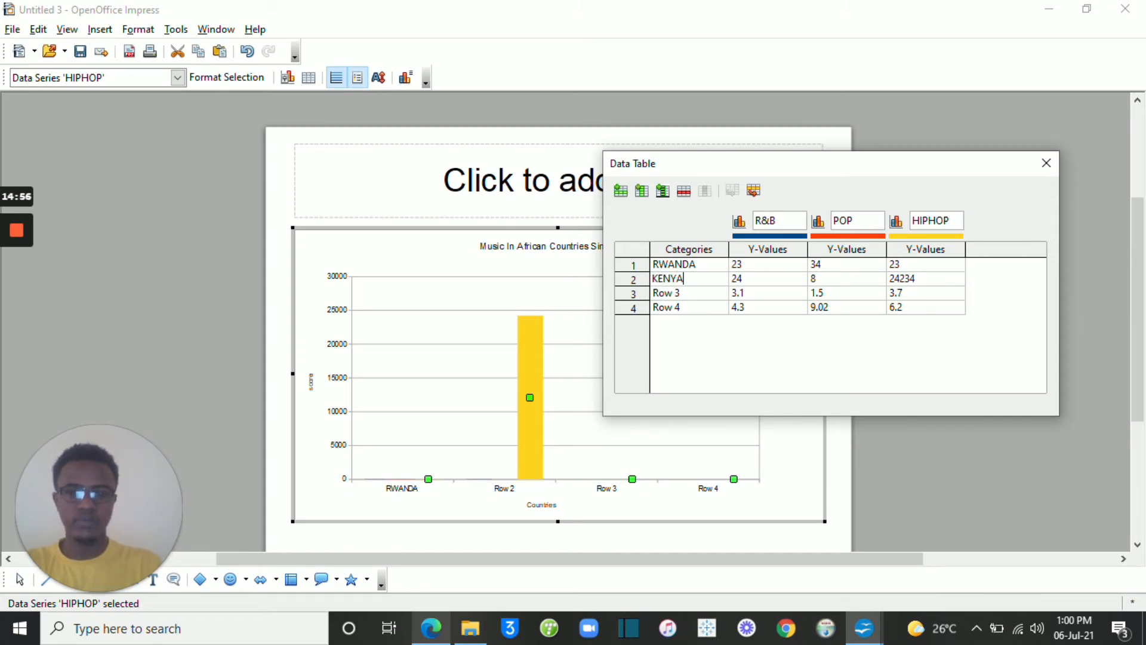
- Change the third row's category name in the data table to "TOGO"
left_click(679, 293)
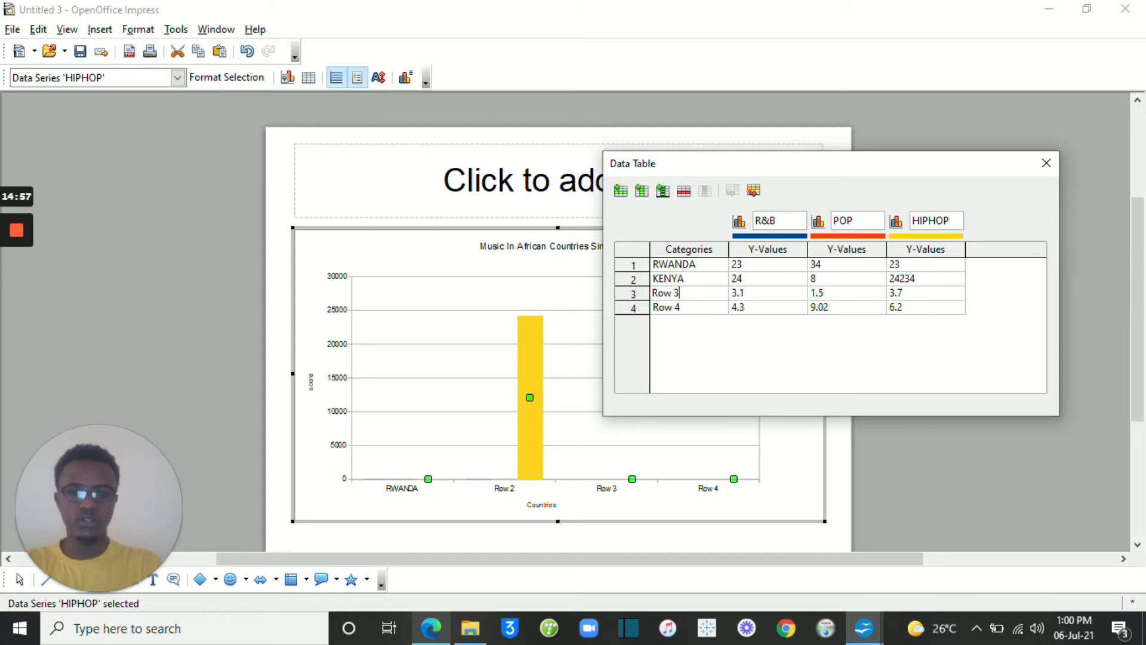
key("BackSpace")
type("TOGO")
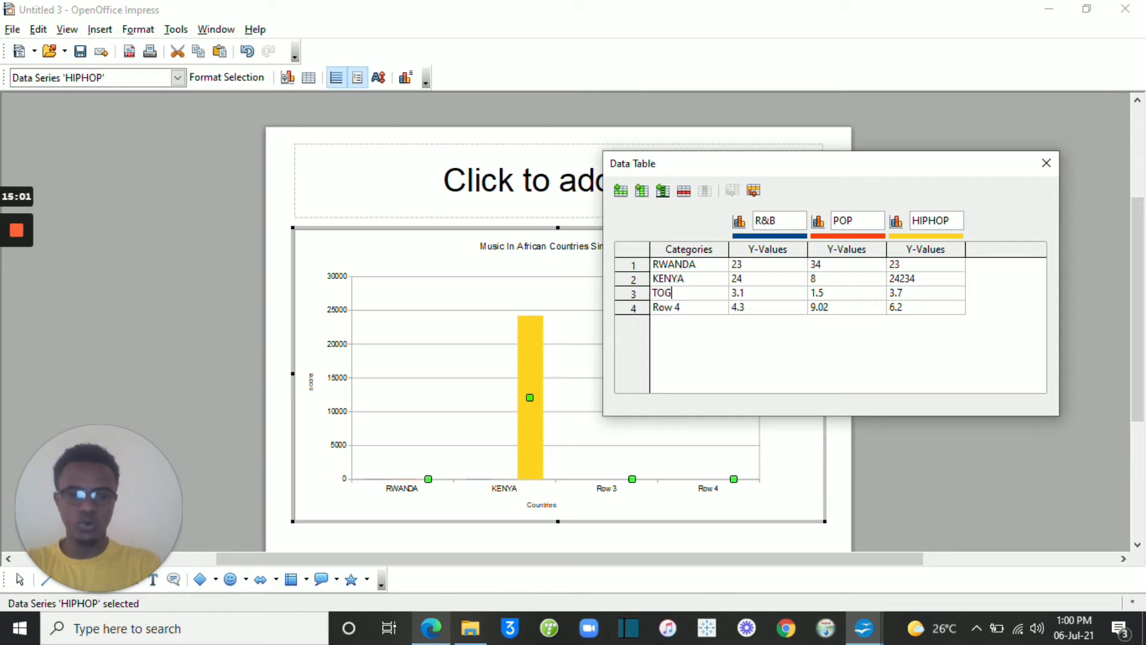
- Replace the fourth row's category name in the data table with "CAMEROON"
left_click(688, 307)
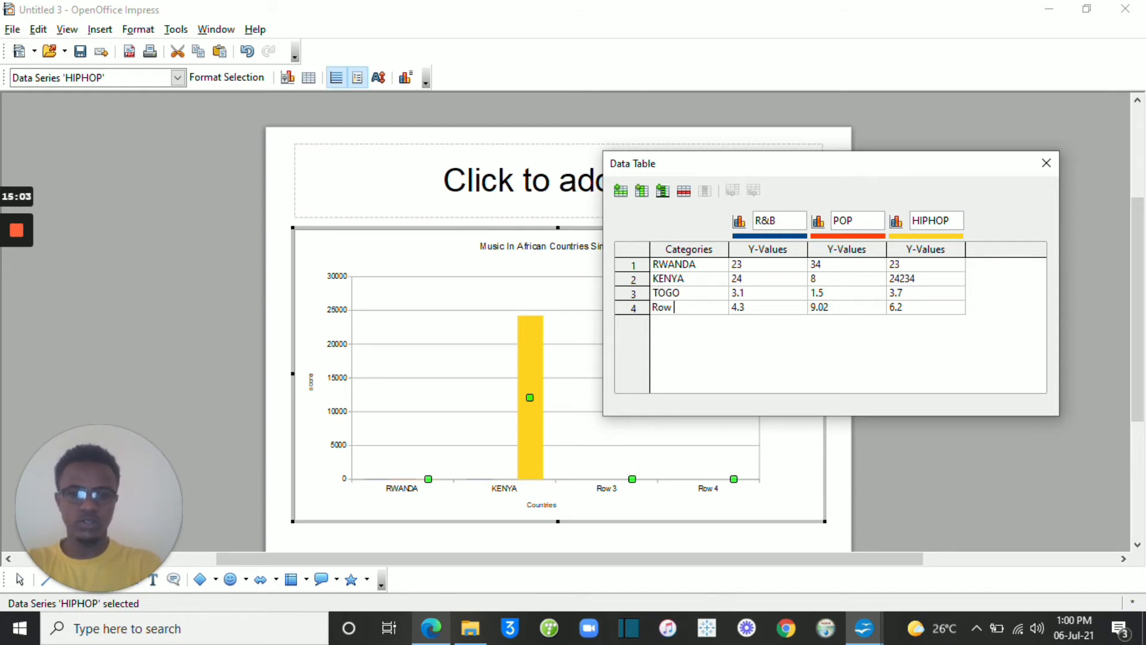
key("BackSpace")
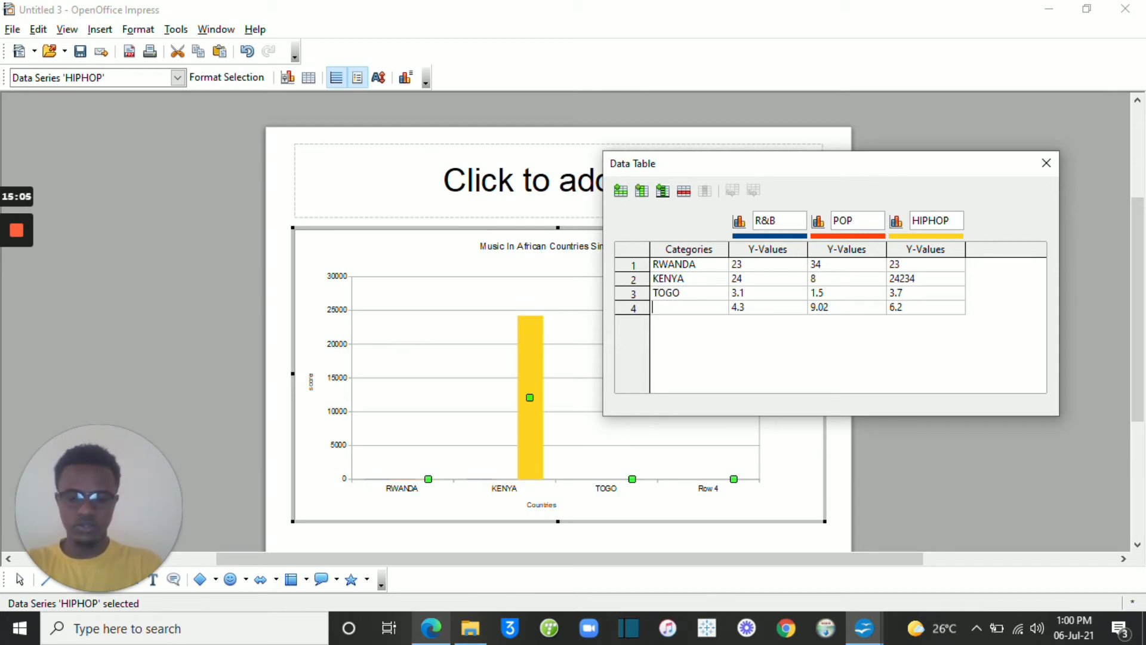
type("CAMEROON")
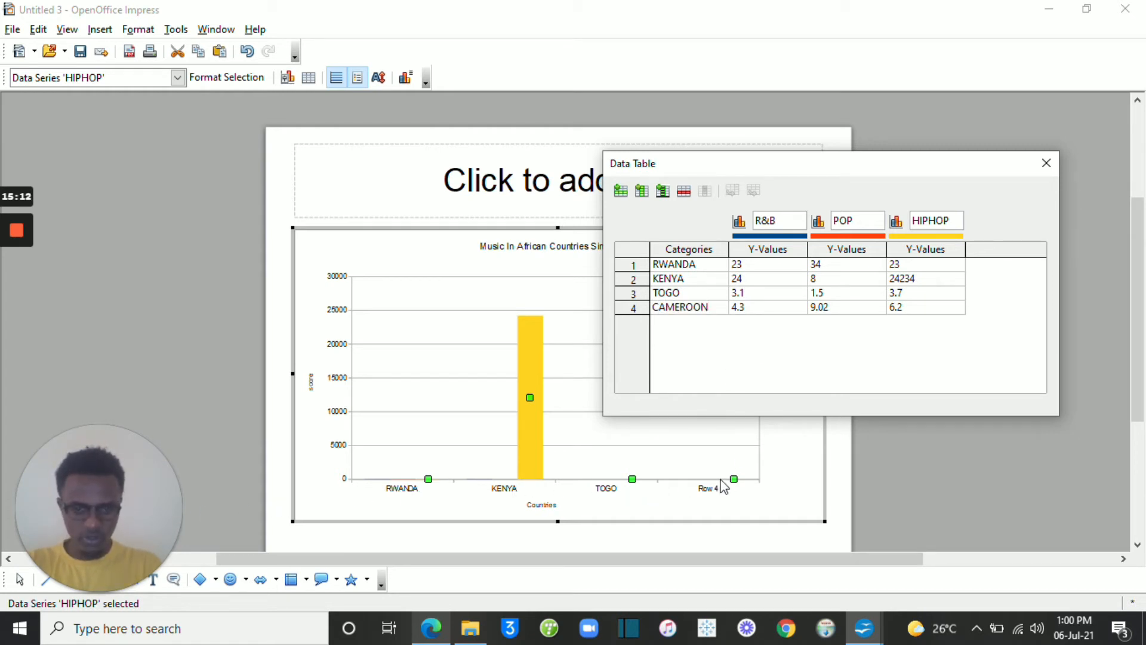
- Set RWANDA's R&B, POP and HIPHOP values to 10, 10 and 12 in the data table
left_click(763, 266)
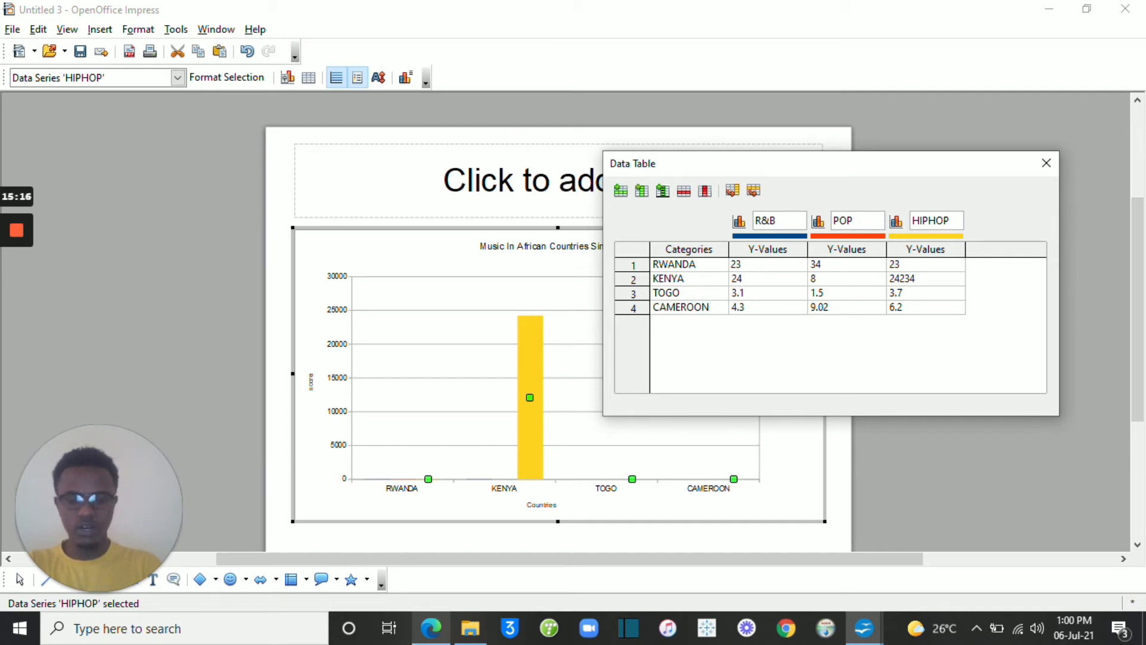
key("BackSpace")
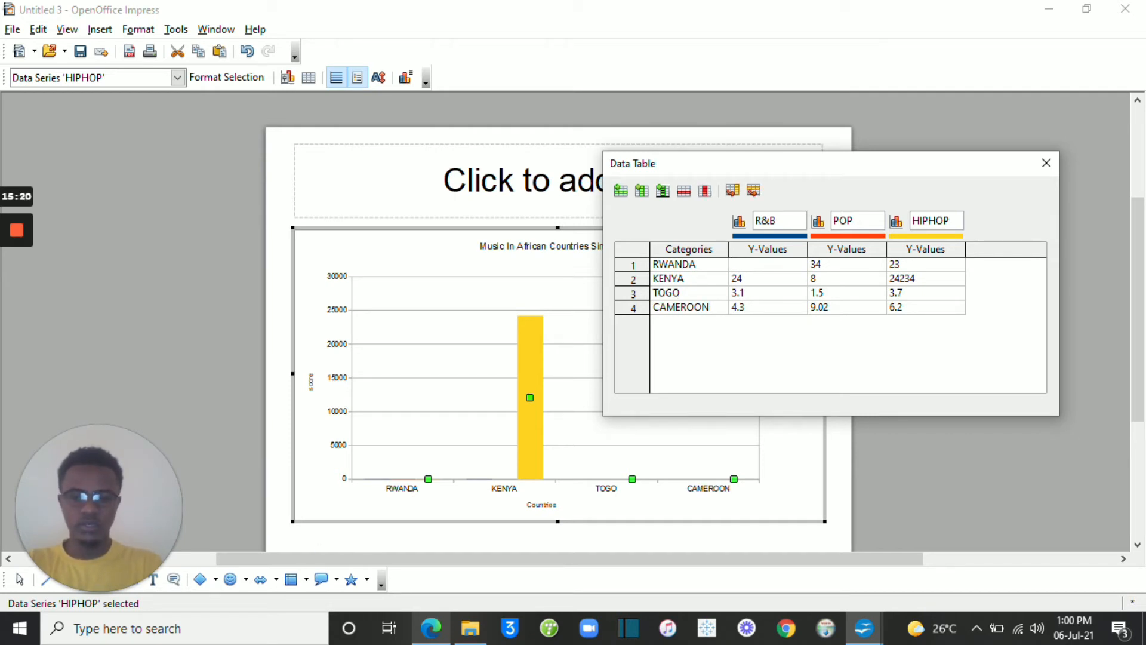
type("10")
key("Tab")
key("BackSpace")
type("10")
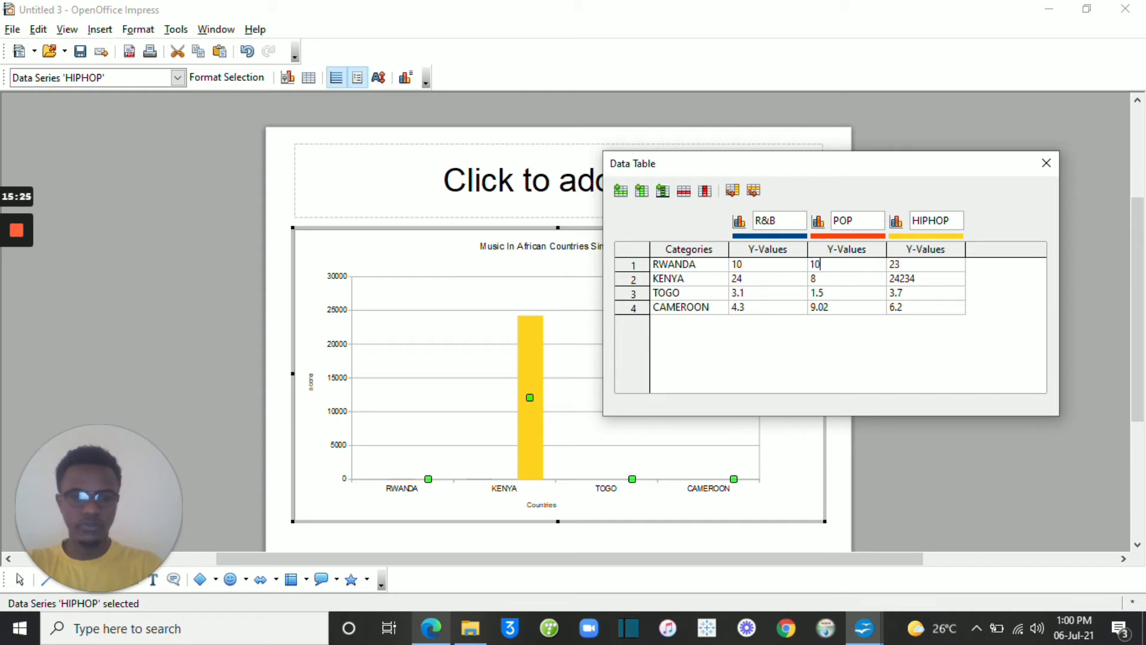
key("Tab")
type("12")
key("Tab")
- Change RWANDA's R&B value to 2 and its POP value to 121
left_click(769, 264)
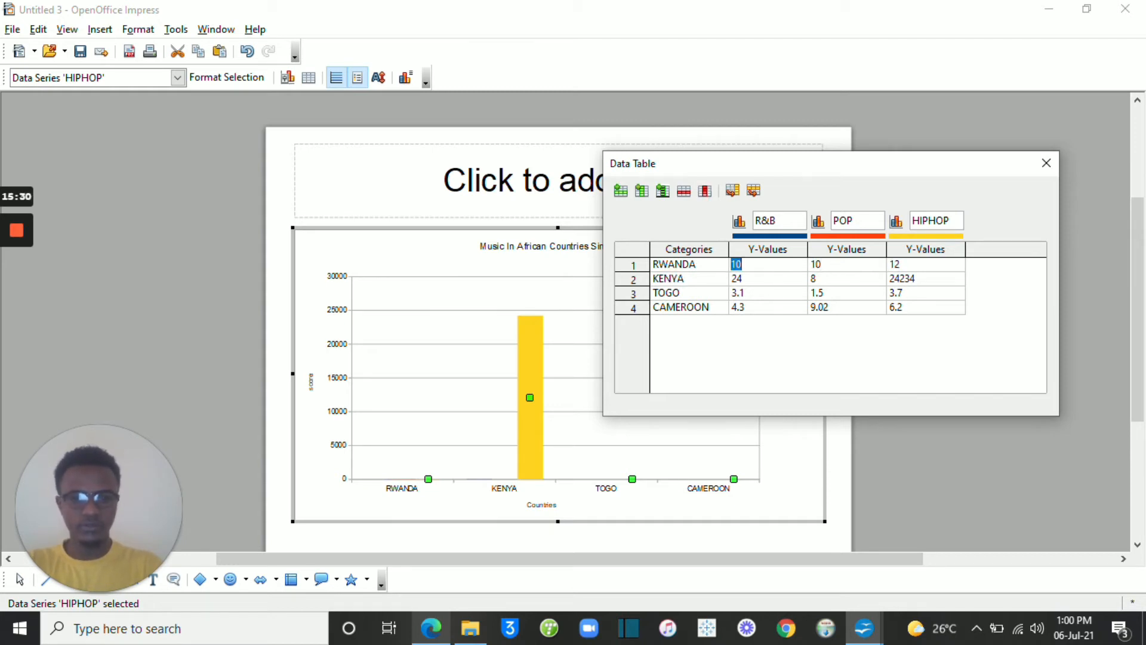
type("2")
key("Tab")
type("121")
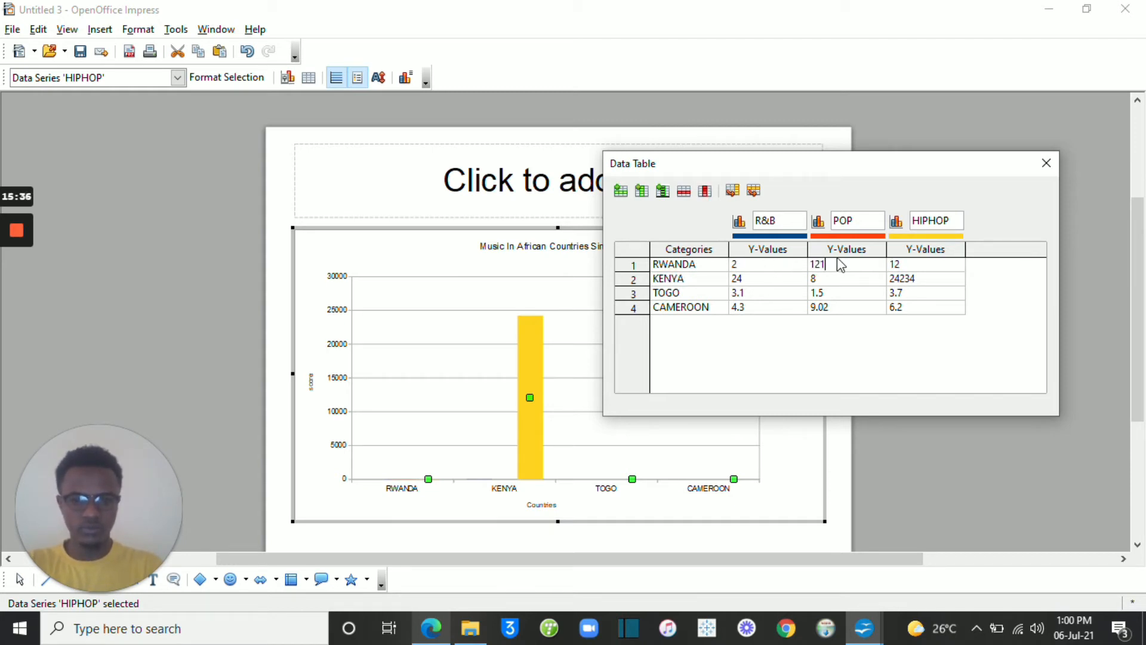
key("Tab")
- Set RWANDA's R&B value to 20000 and its POP value to 2000
left_click(765, 262)
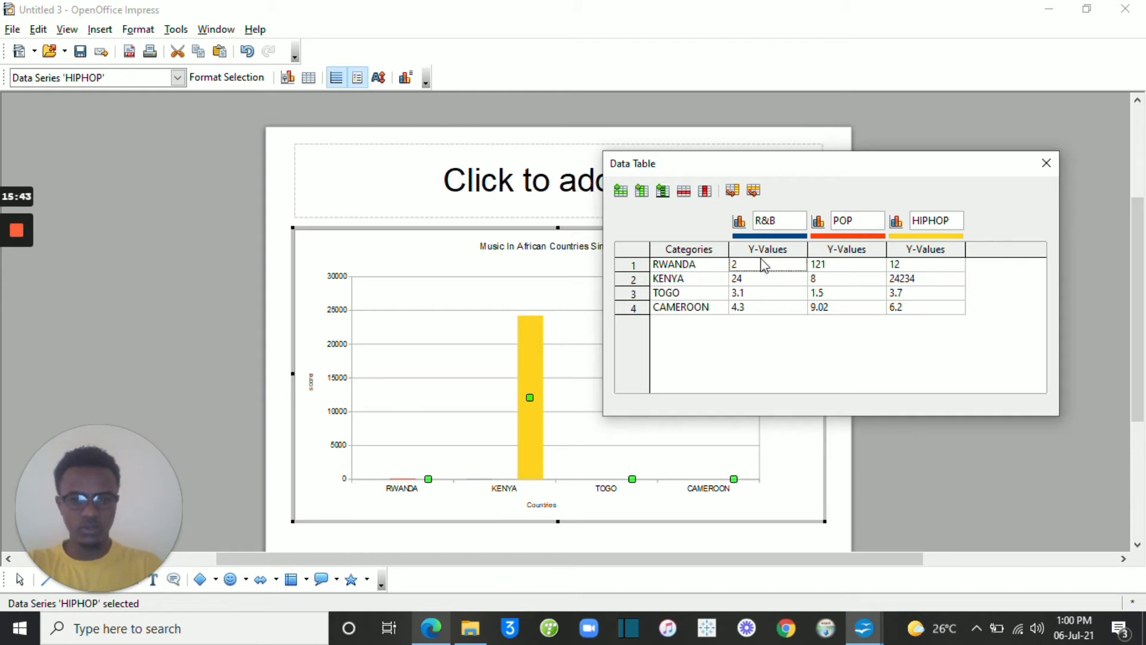
type("2")
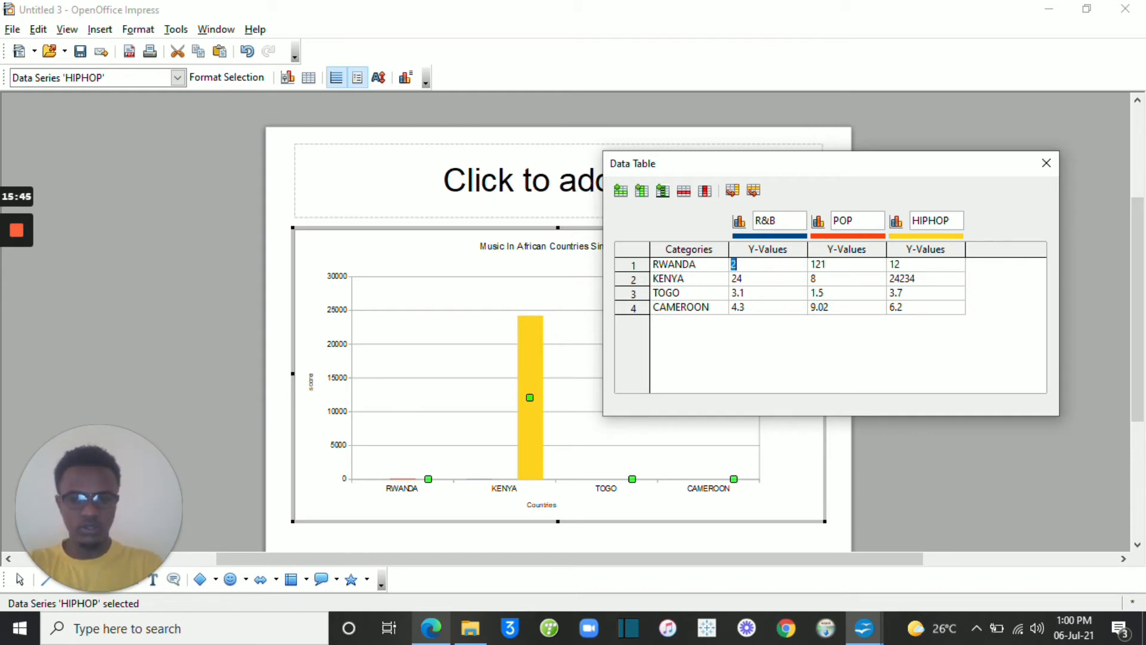
type("20000")
key("Tab")
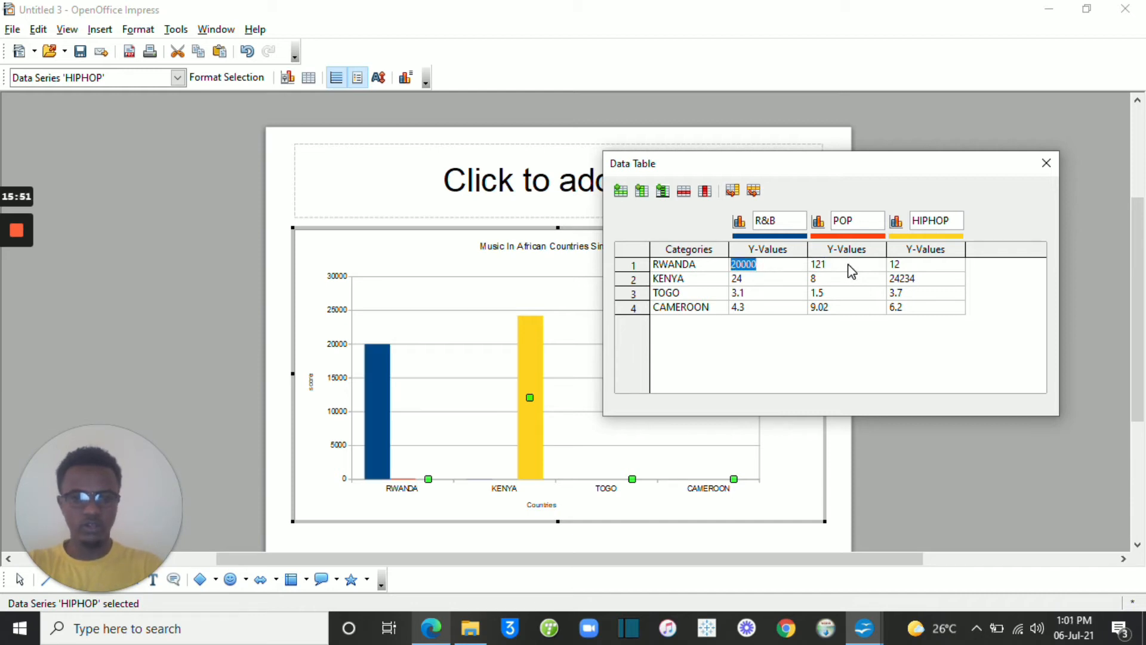
key("Tab")
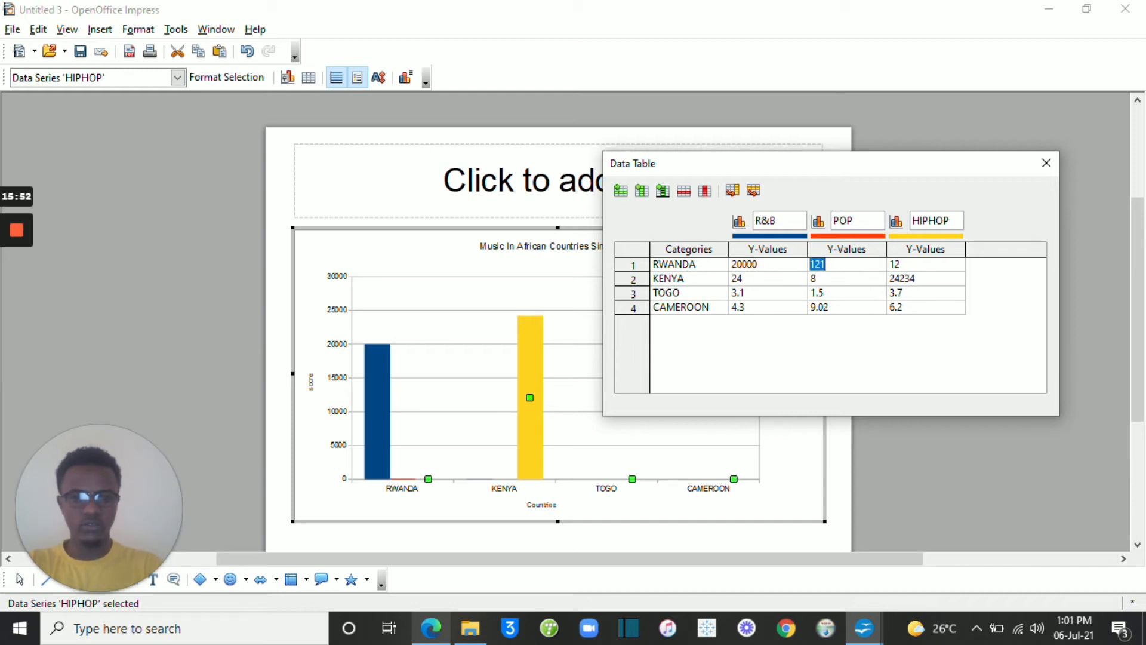
key("BackSpace")
type("2000")
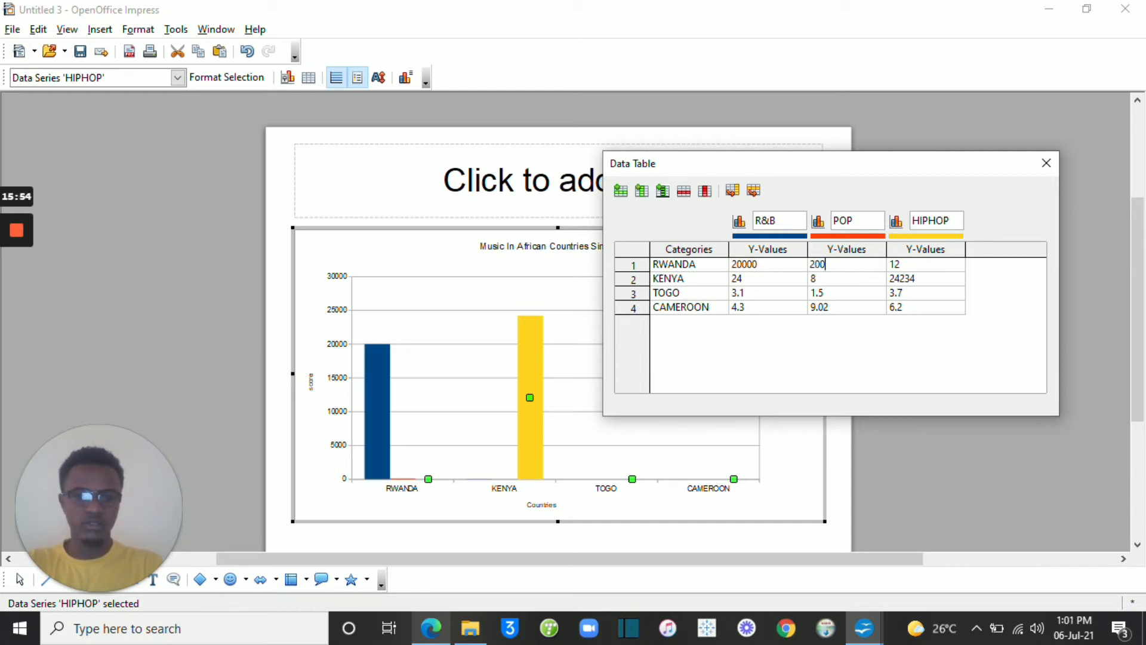
- Set RWANDA's HIPHOP value to 1223 in the data table
key("Tab")
key("End")
type("23434\\")
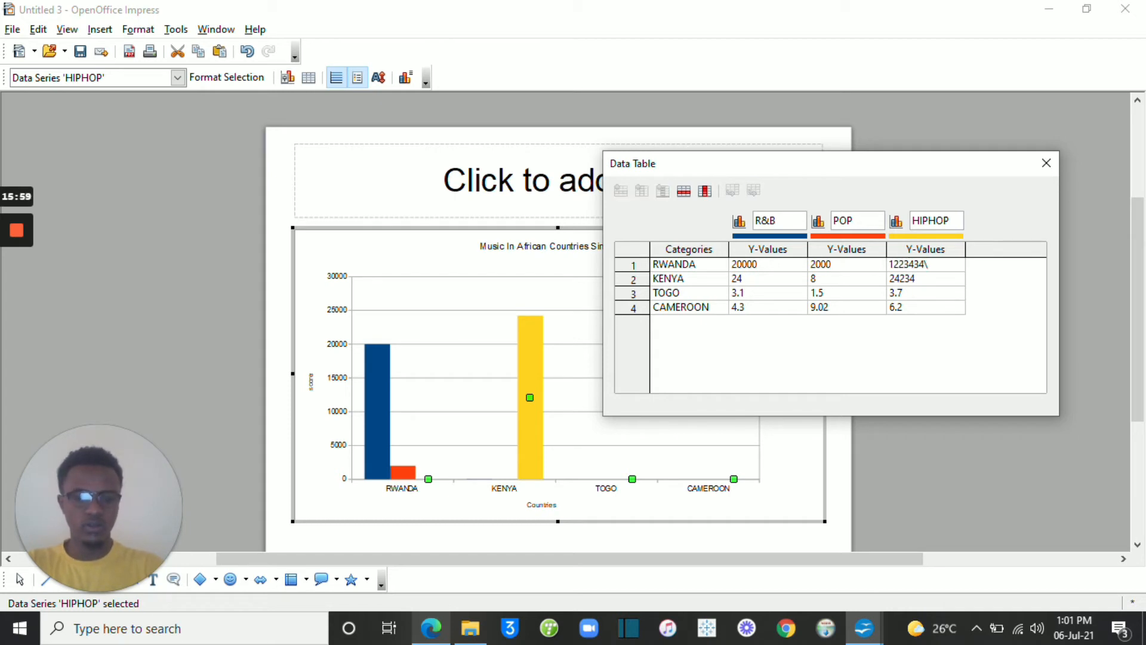
key("Tab")
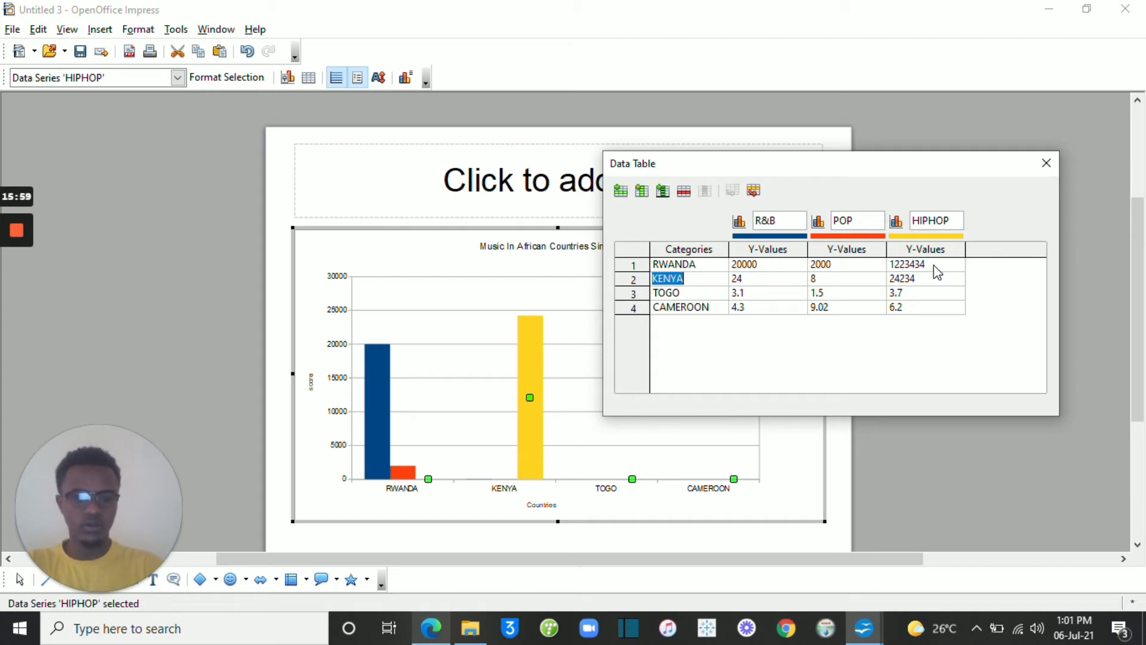
left_click(936, 264)
left_click(931, 264)
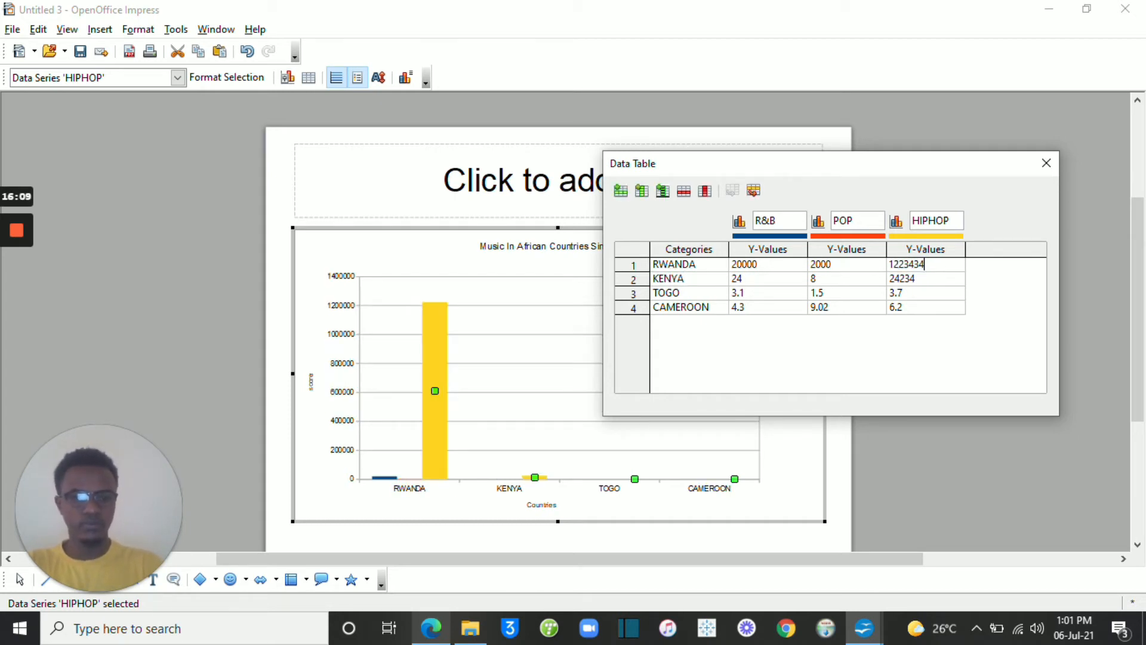
key("BackSpace")
key("Tab")
- Set KENYA's R&B, POP and HIPHOP values to 100, 3000 and 4000
key("Tab")
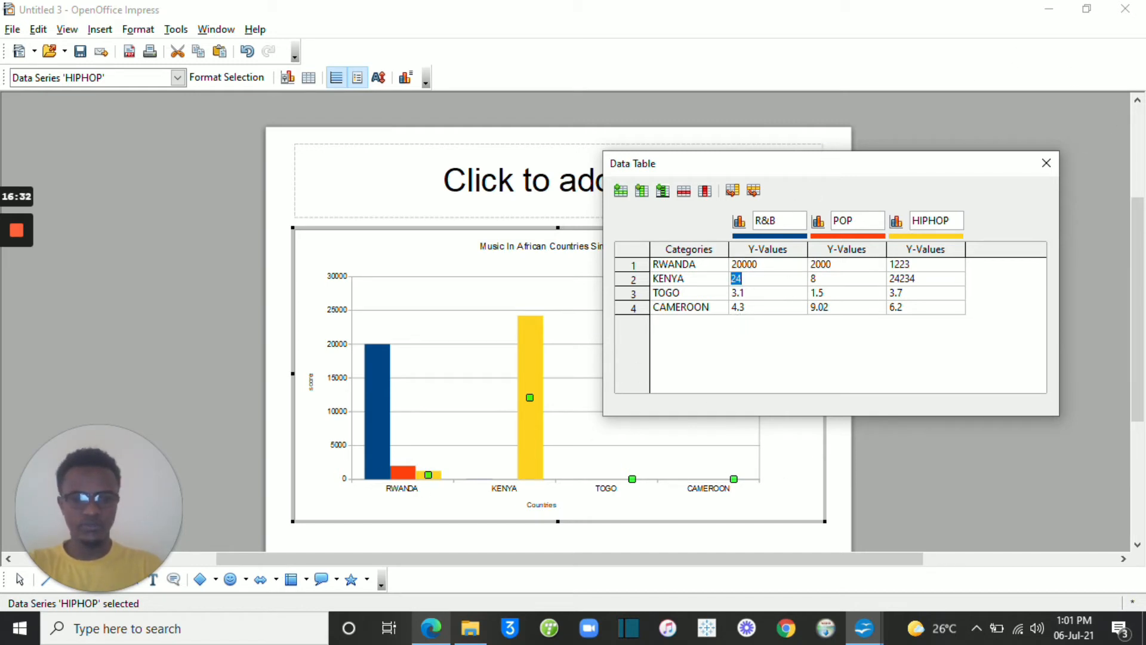
key("BackSpace")
type("1")
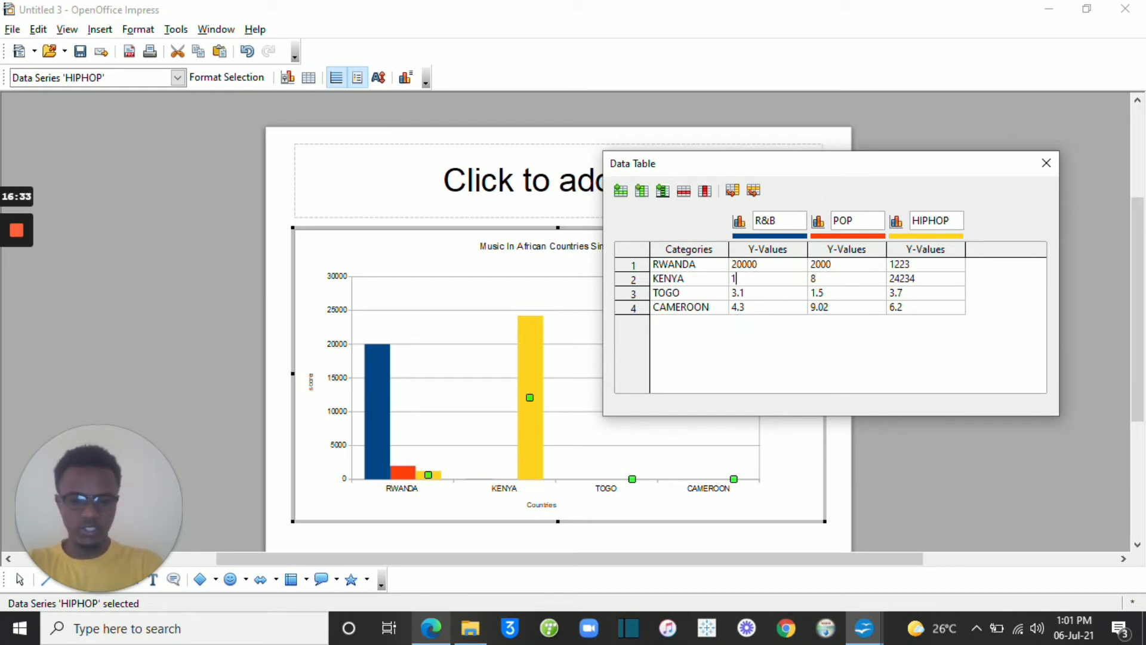
type("00")
key("Tab")
type("3000")
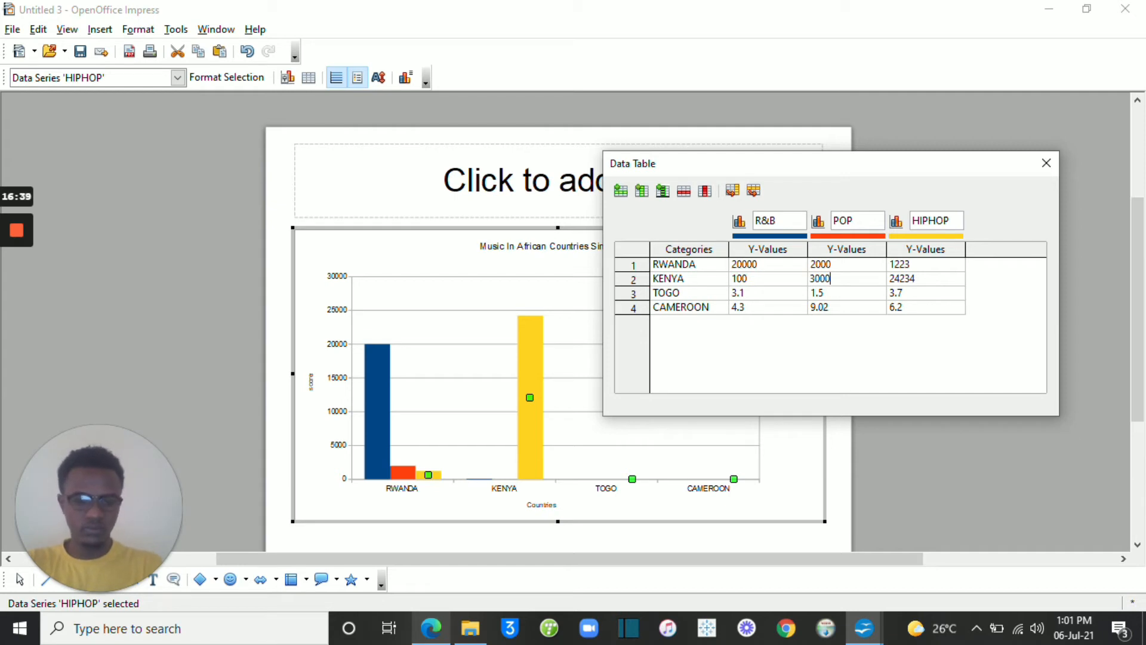
key("Tab")
key("Tab")
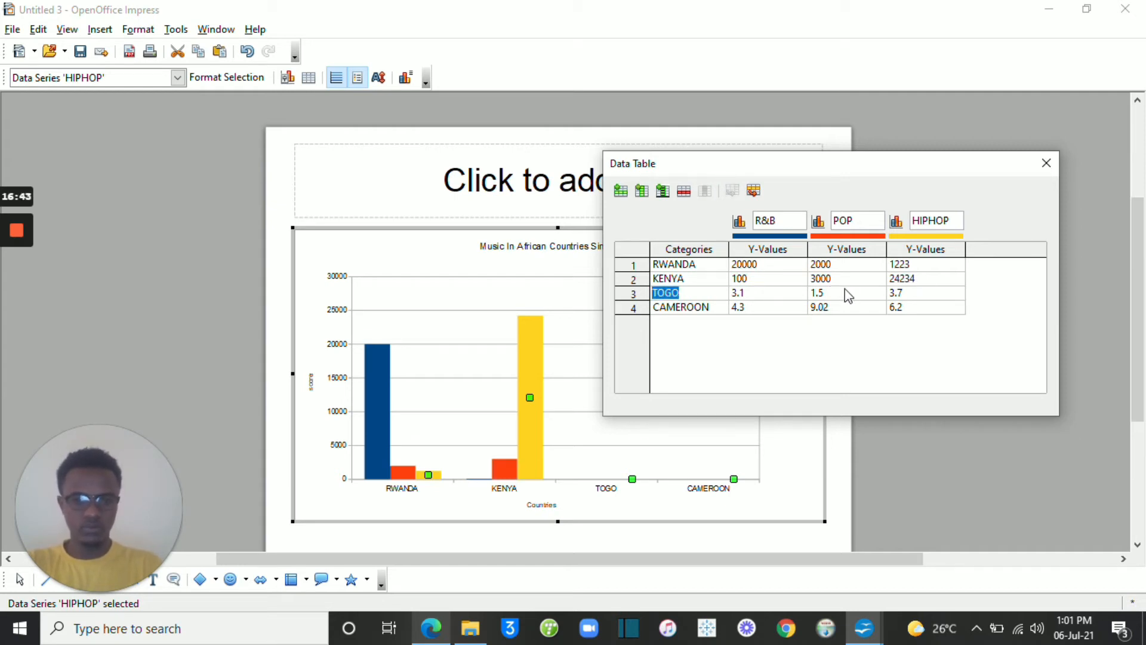
key("Tab")
left_click(902, 278)
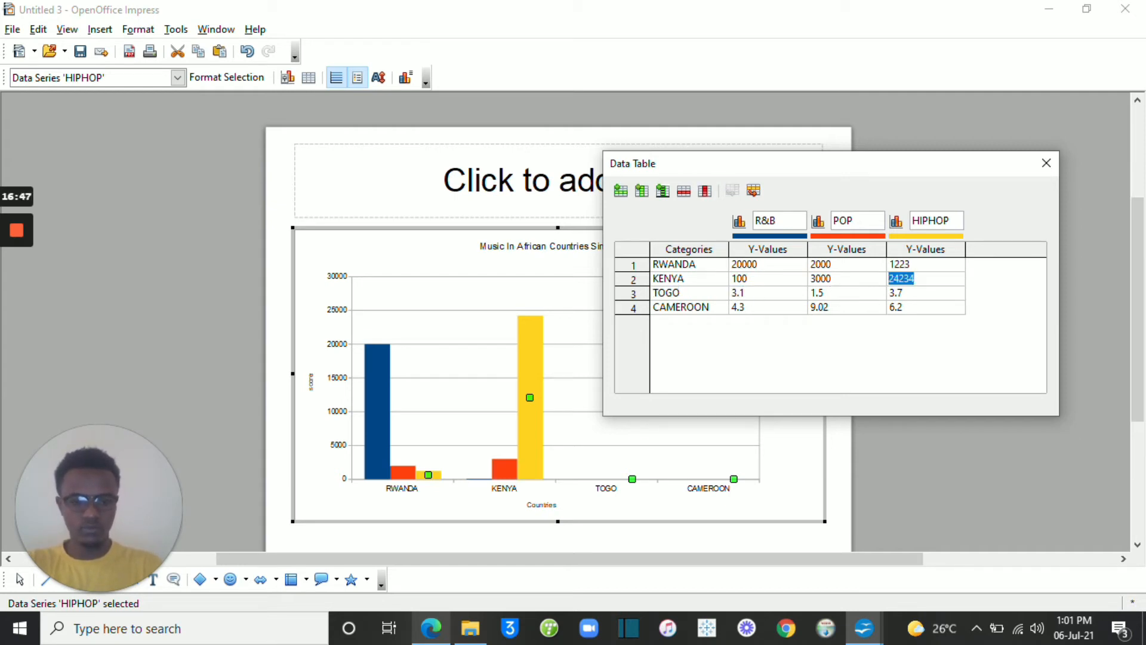
type("4000")
key("Tab")
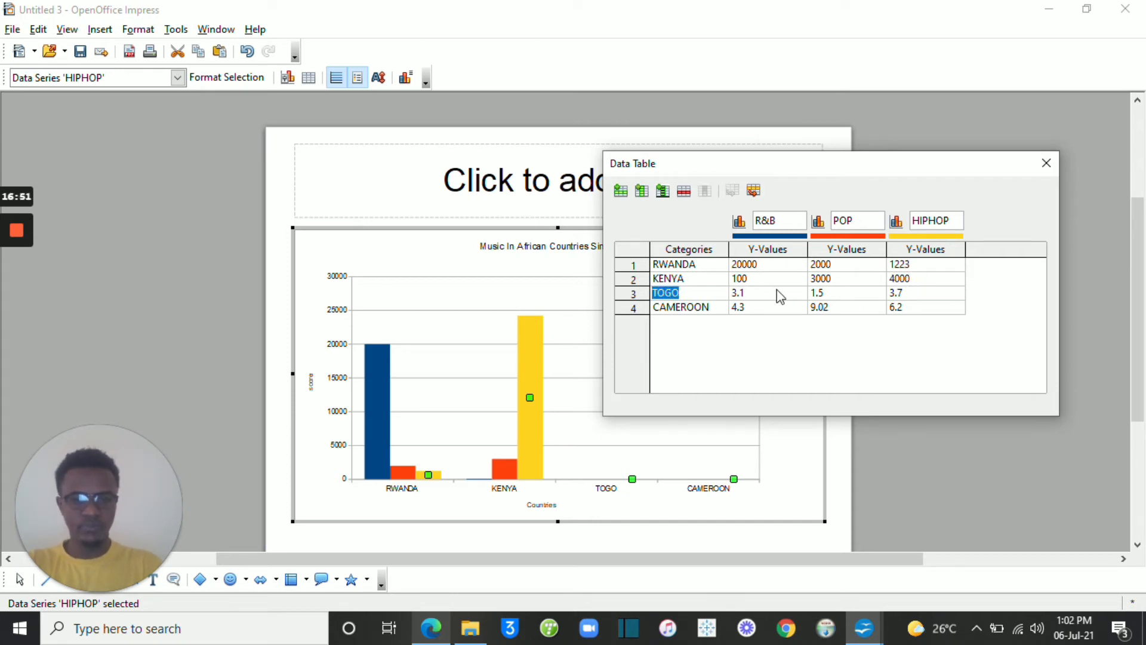
- Set TOGO's R&B, POP and HIPHOP values to 300, 5000 and 5000
key("Tab")
type("300")
key("Tab")
key("Right")
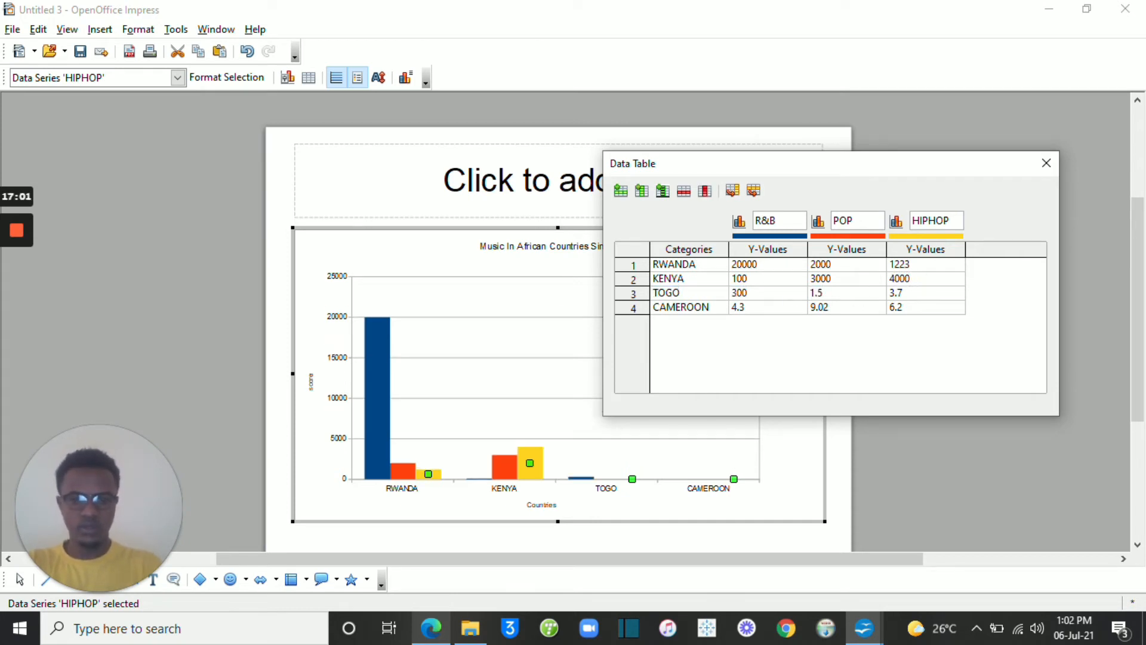
key("BackSpace")
key("BackSpace")
key("BackSpace")
type("5")
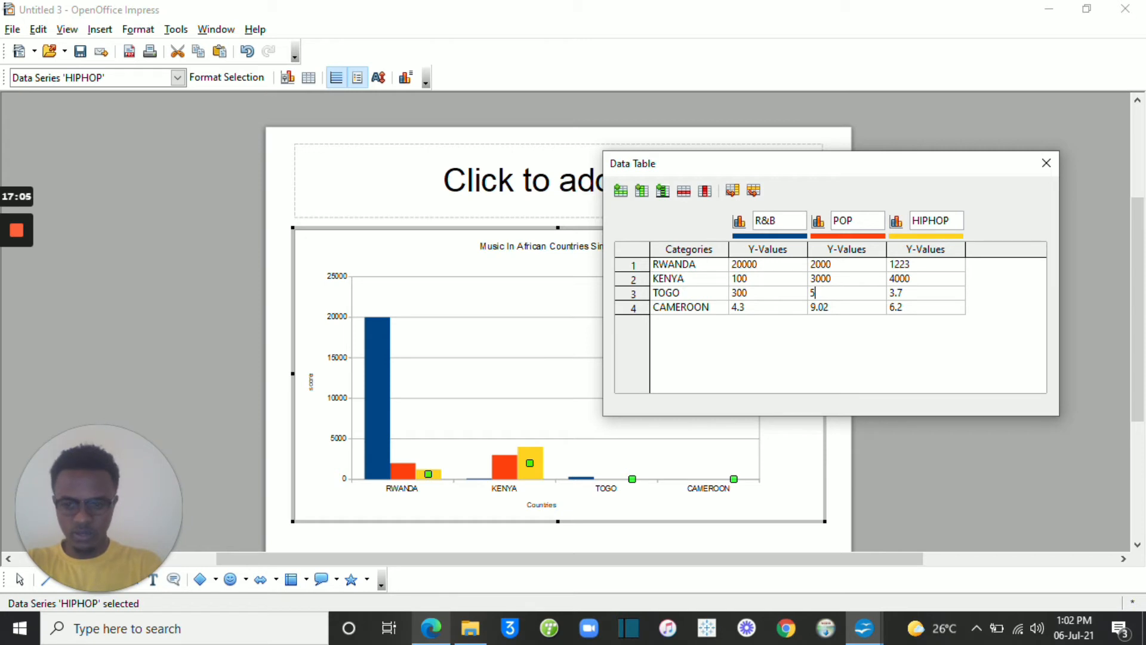
type("000")
key("Tab")
key("Right")
key("BackSpace")
type("5")
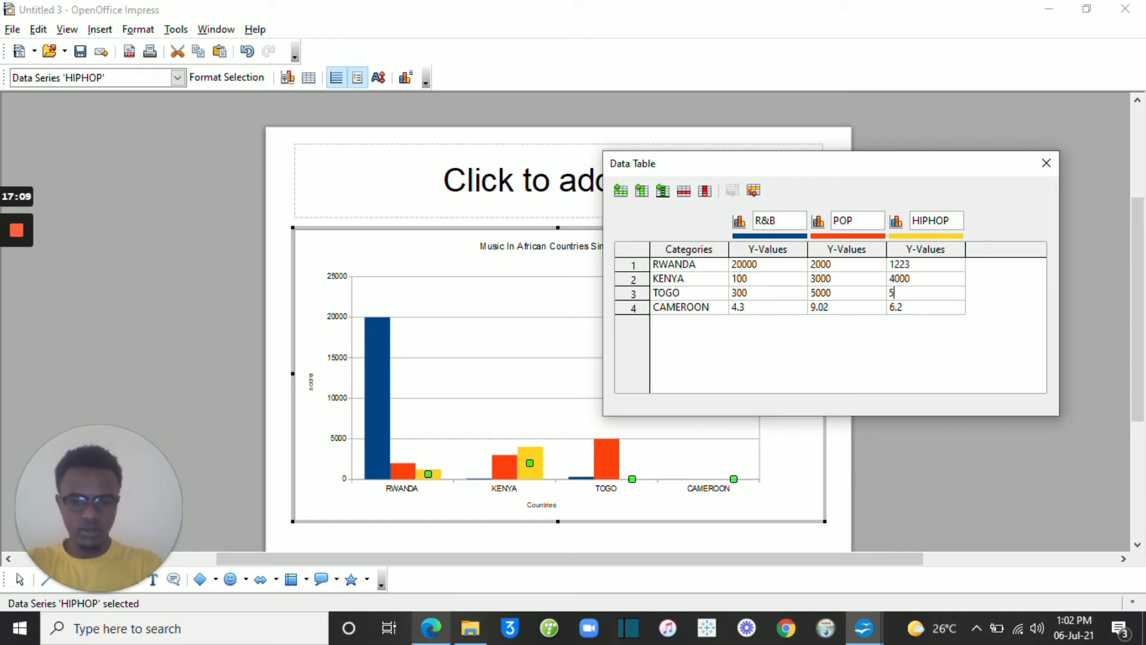
type("000")
key("Tab")
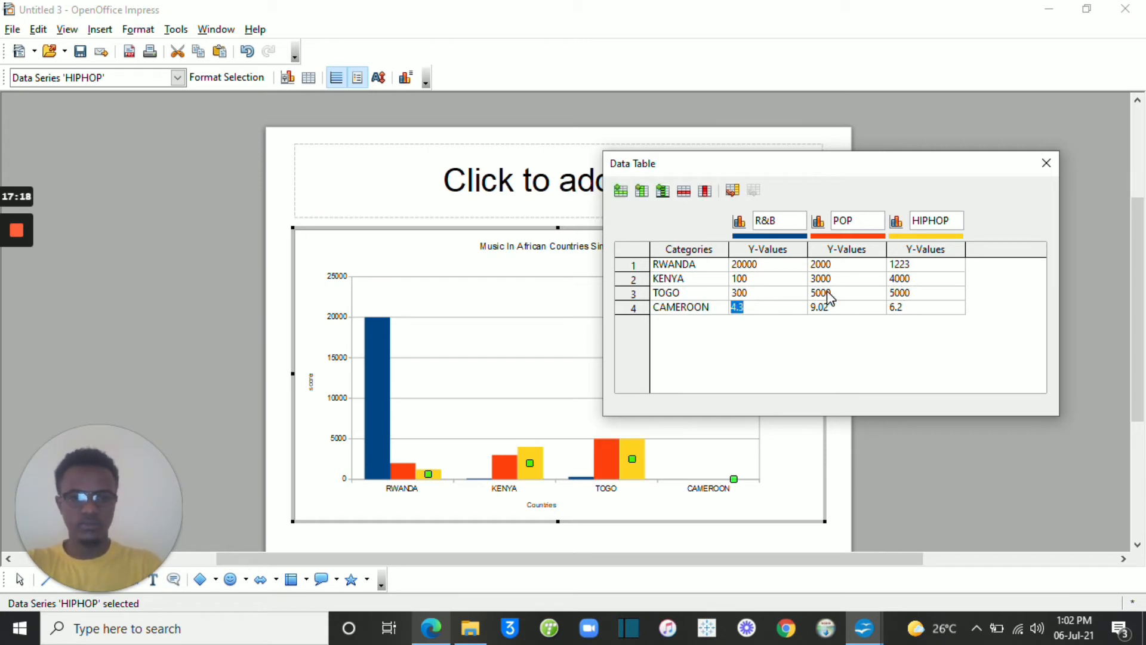
- Try to copy TOGO's POP value into CAMEROON's R&B cell, and clear the pasted text from that cell
left_click(828, 296)
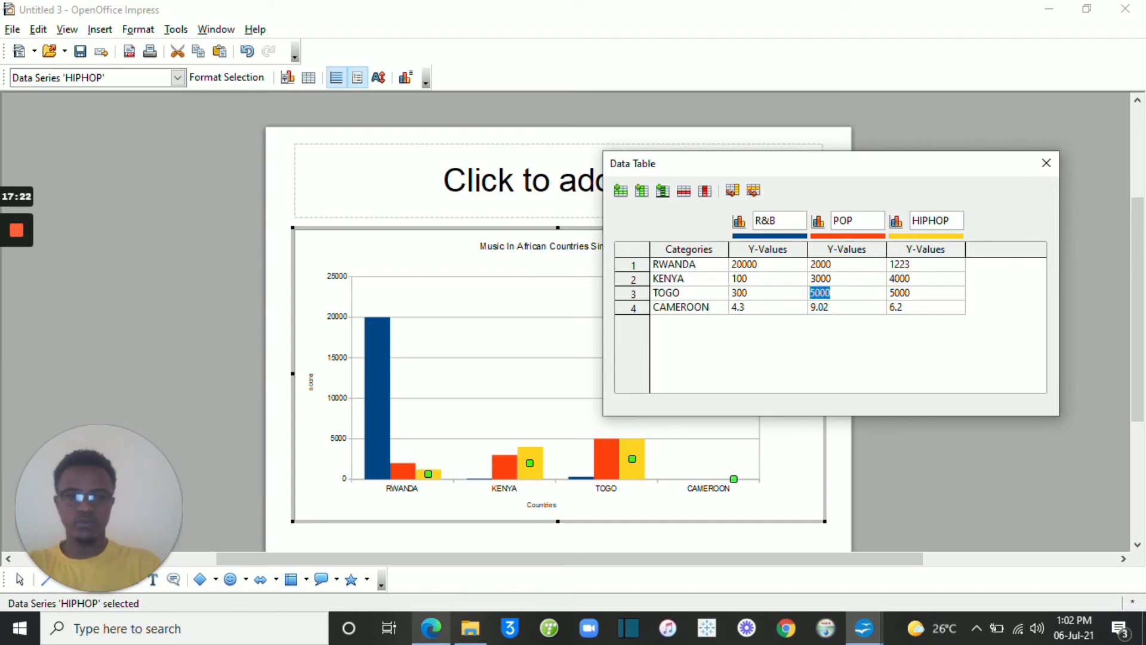
left_click(758, 307)
key("BackSpace")
key("ctrl+v")
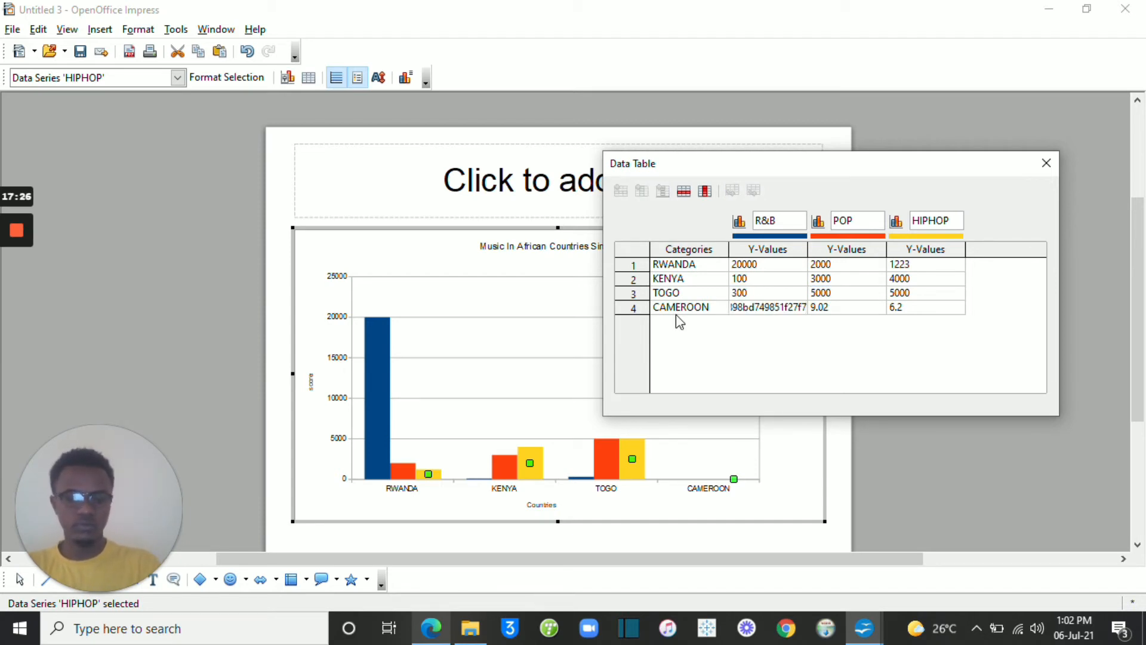
key("BackSpace")
key("BackSpace")
key("BackSpace")
key("BackSpace")
key("BackSpace")
key("BackSpace")
key("BackSpace")
key("BackSpace")
key("BackSpace")
key("BackSpace")
key("BackSpace")
key("BackSpace")
key("BackSpace")
key("BackSpace")
key("BackSpace")
key("BackSpace")
key("BackSpace")
key("BackSpace")
key("BackSpace")
key("BackSpace")
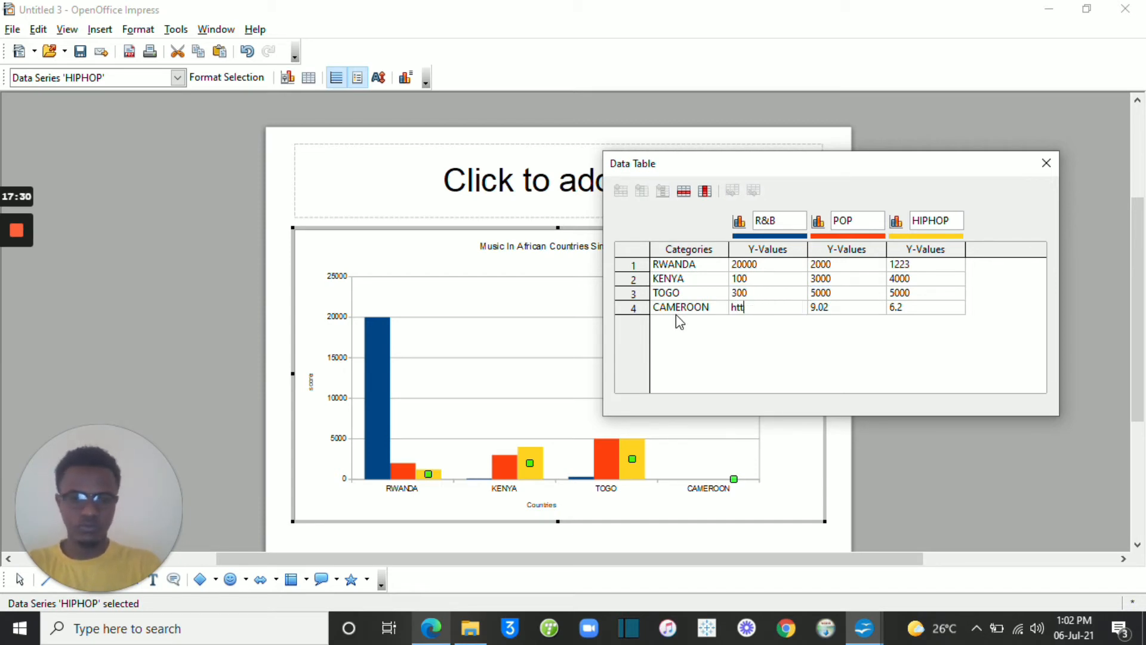
key("BackSpace")
key("BackSpace")
key("BackSpace")
- Copy TOGO's POP value of 5000 into CAMEROON's R&B, POP and HIPHOP cells and close the data table
left_click(824, 292)
key("ctrl+c")
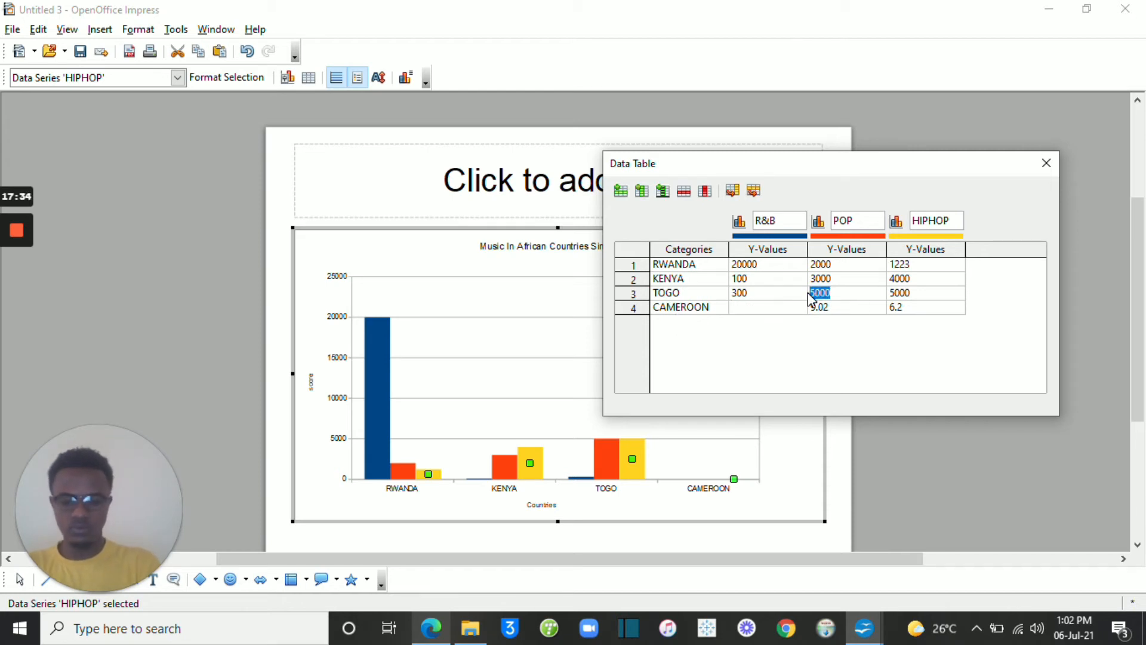
left_click(749, 307)
key("ctrl+v")
left_click(829, 307)
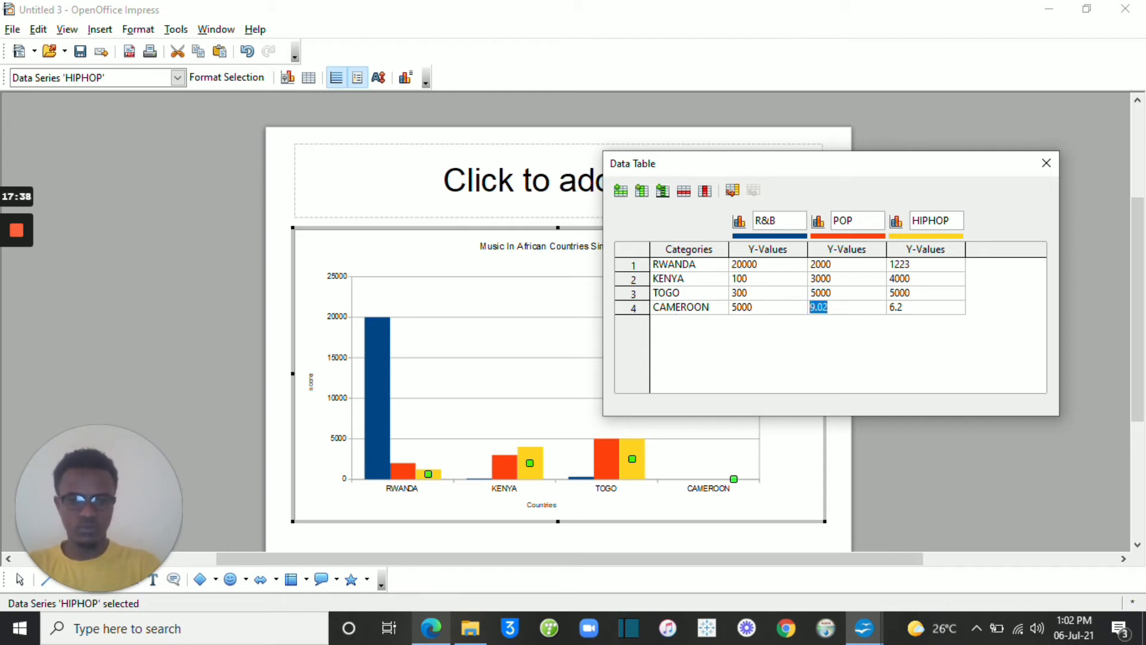
key("ctrl+v")
left_click(904, 306)
key("ctrl+v")
left_click(1046, 163)
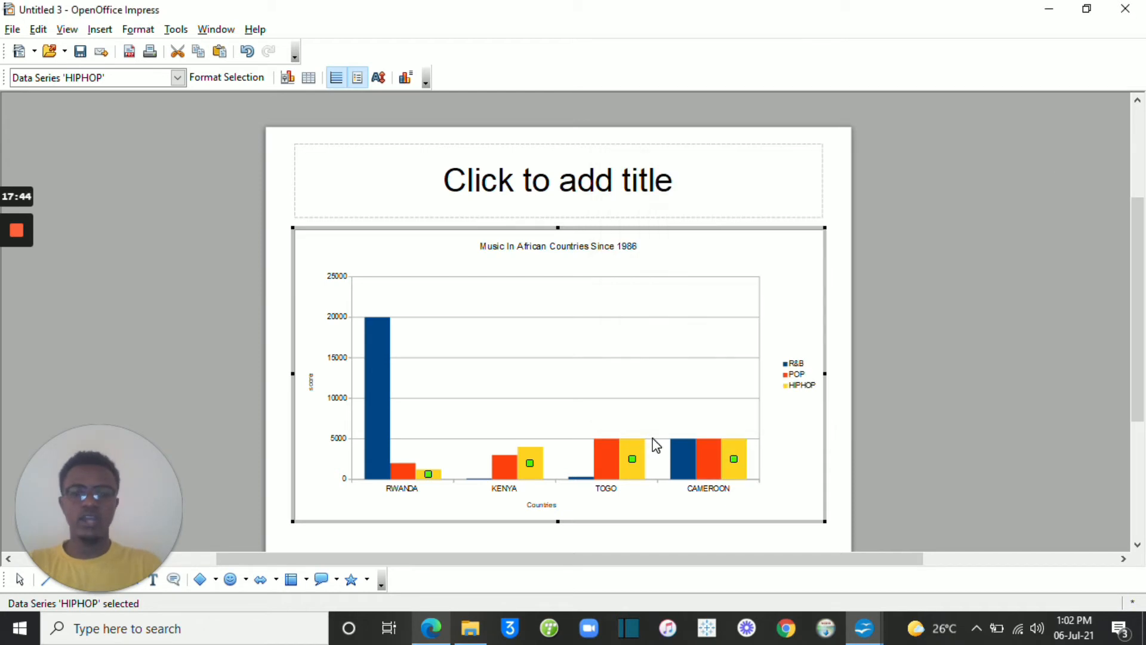